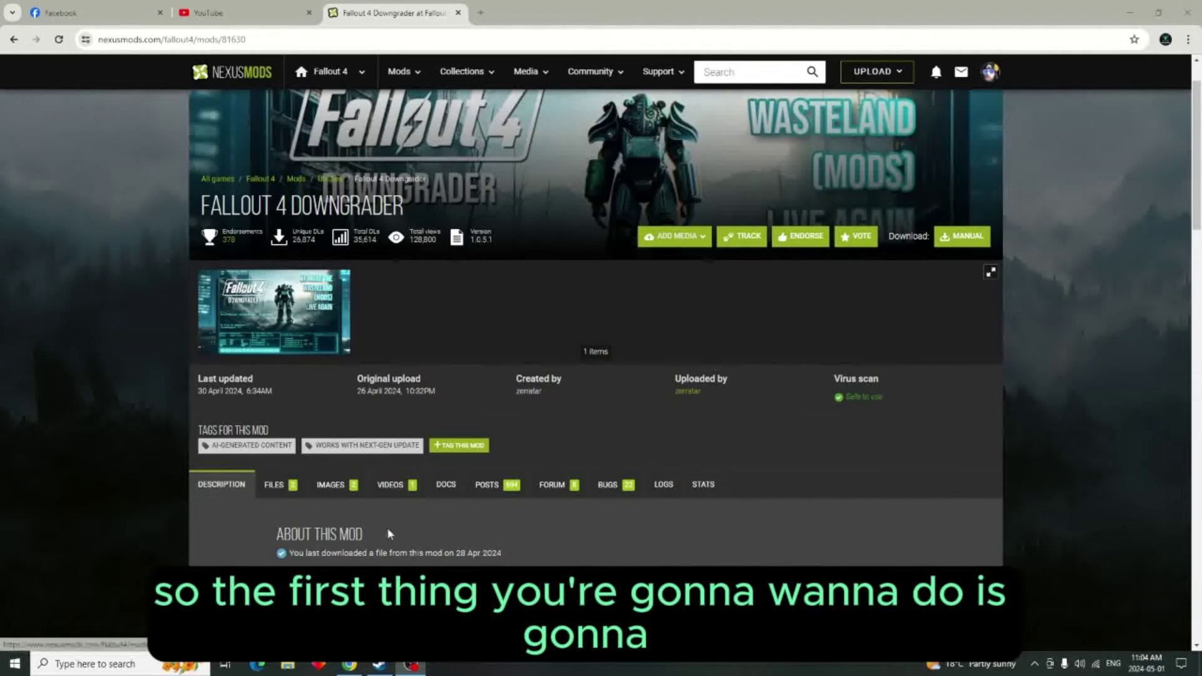
# From the FILES tab's Main Files, manually download FO4Down.zip and dismiss the download popup.
pyautogui.click(279, 486)
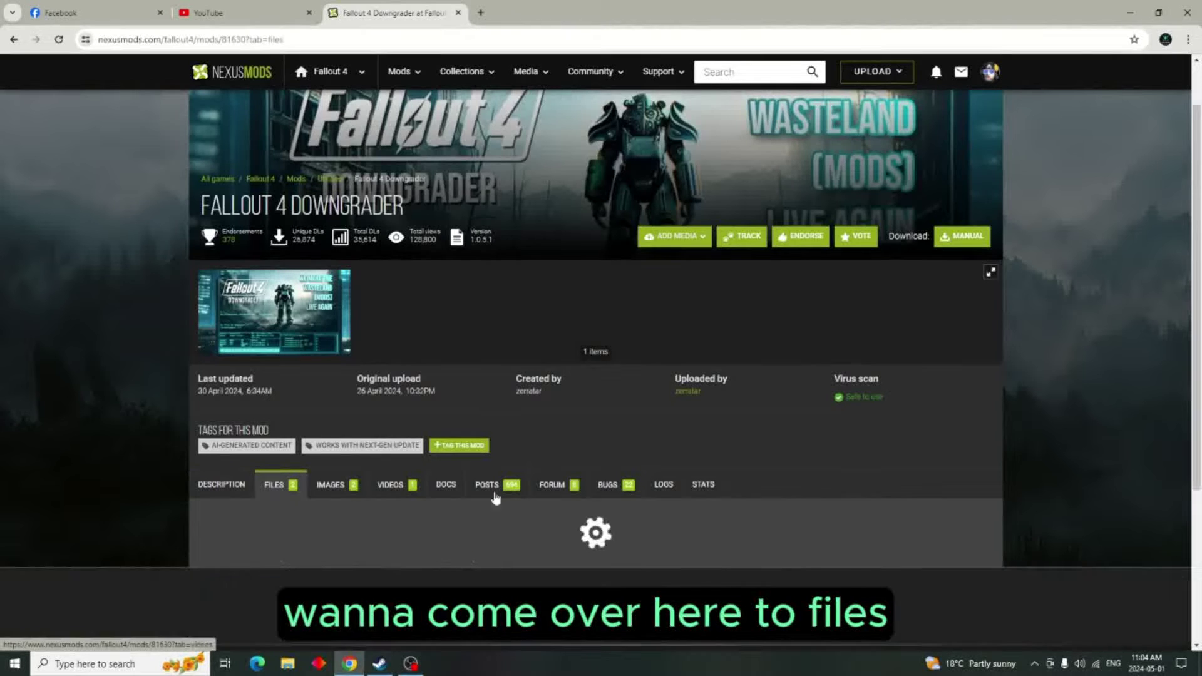
pyautogui.scroll(-3, 577, 460)
pyautogui.scroll(-2, 553, 416)
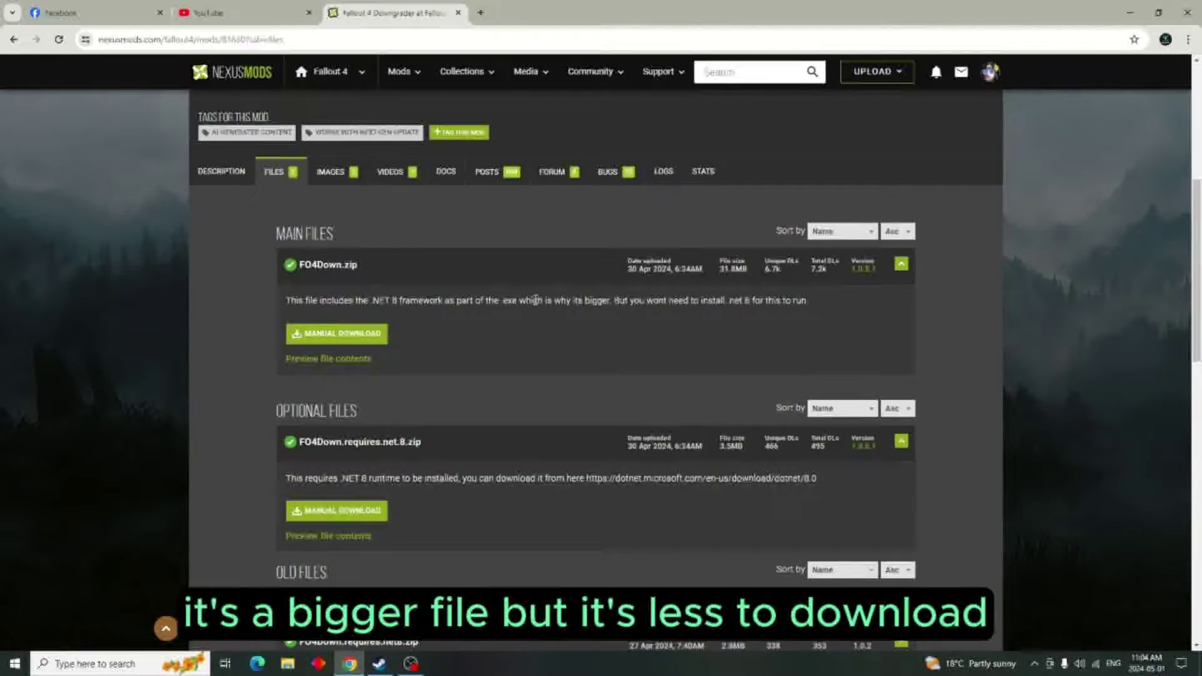
pyautogui.click(342, 338)
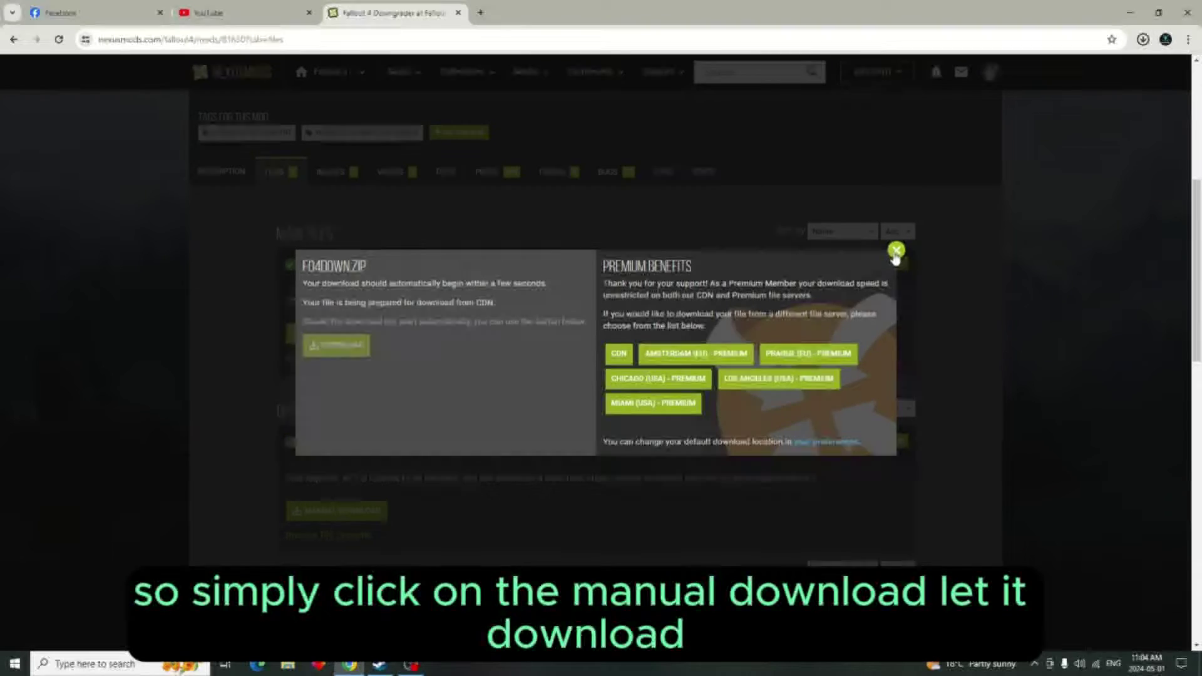
pyautogui.click(896, 251)
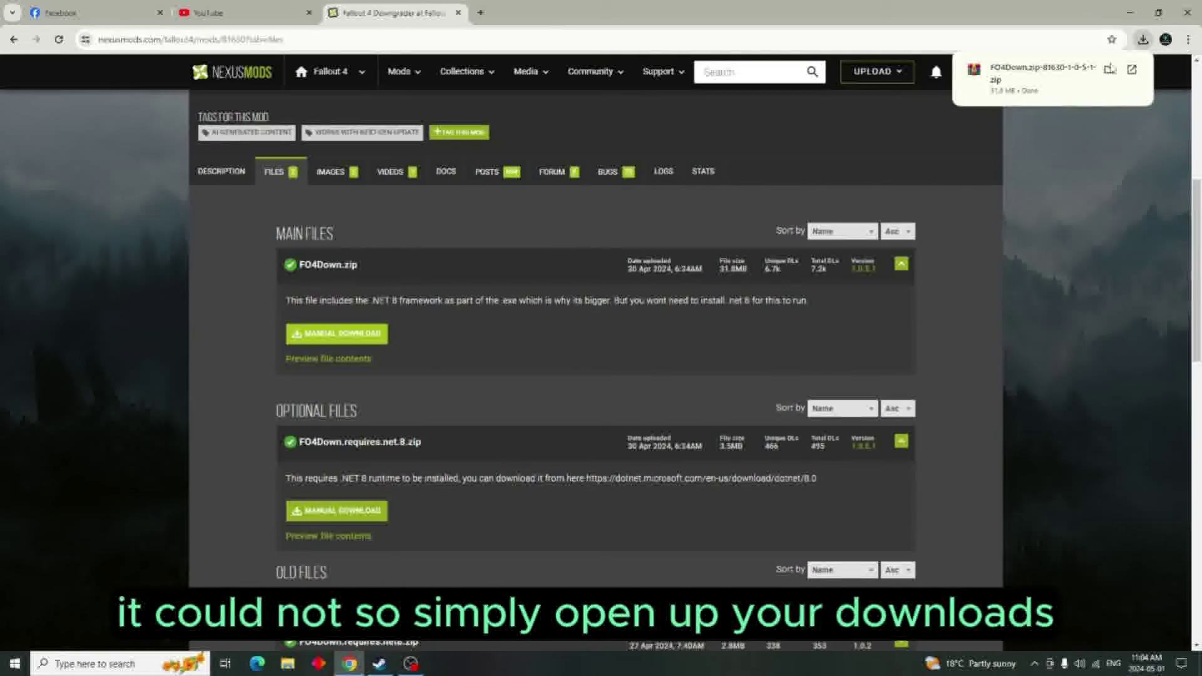
# Open the finished FO4Down.zip in WinRAR, dismiss the licence reminder, and move the window aside.
pyautogui.click(1053, 69)
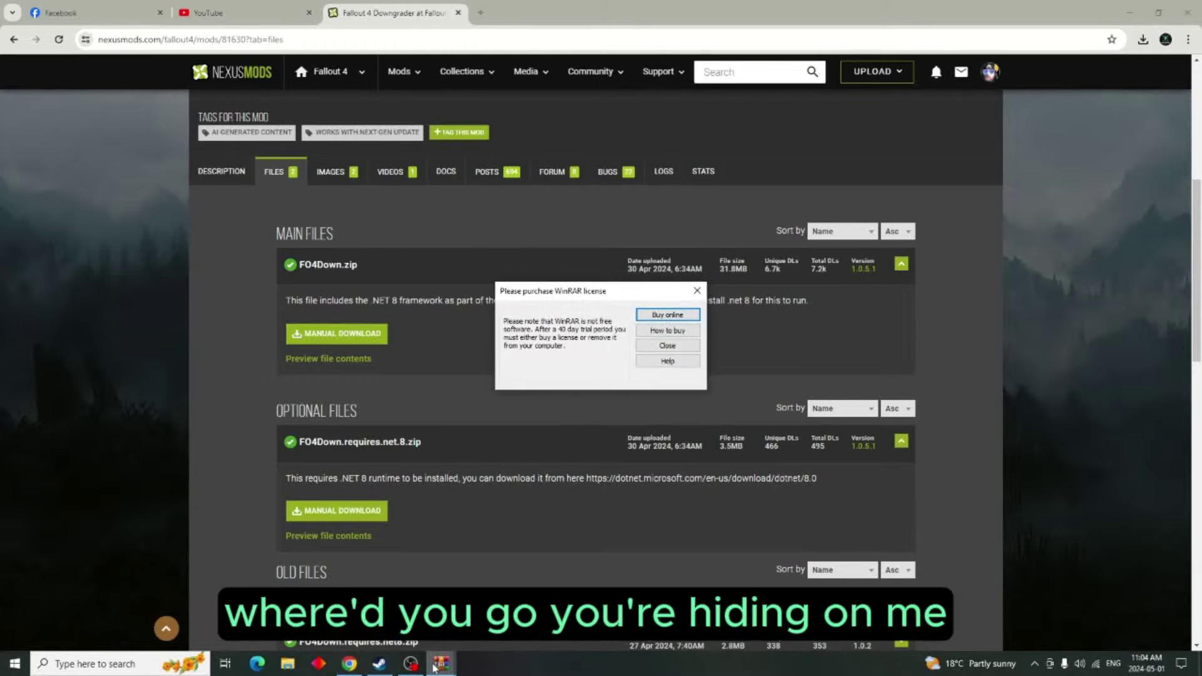
pyautogui.click(697, 290)
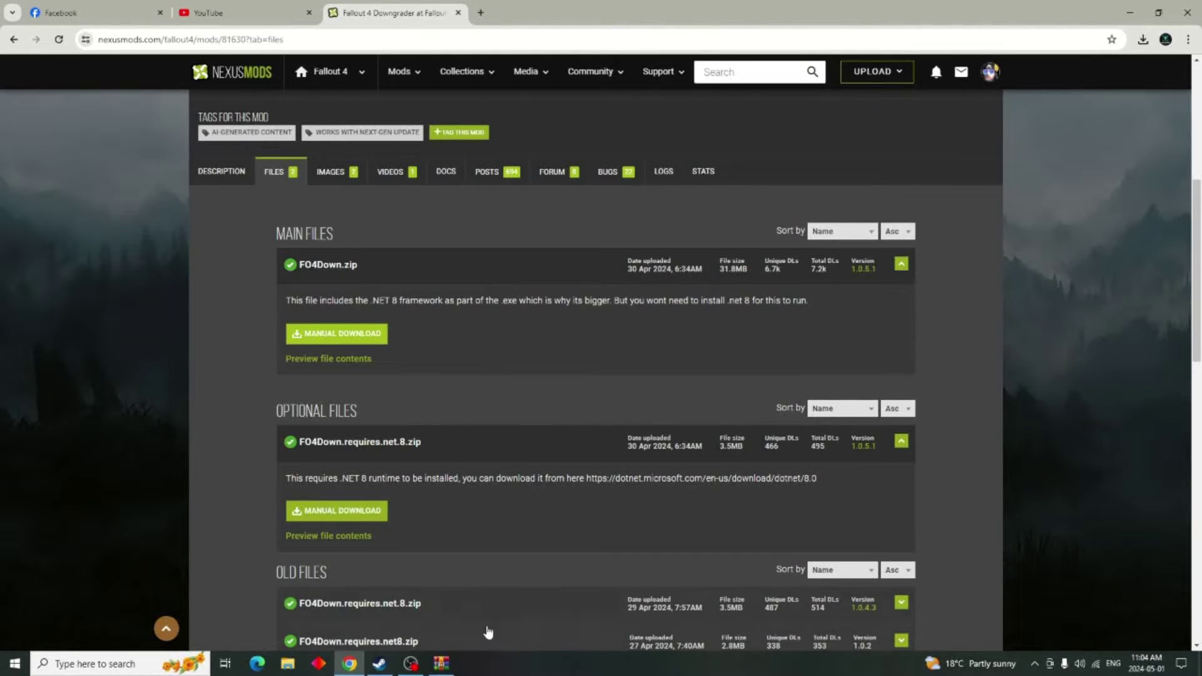
pyautogui.moveTo(1030, 86); pyautogui.dragTo(900, 62)
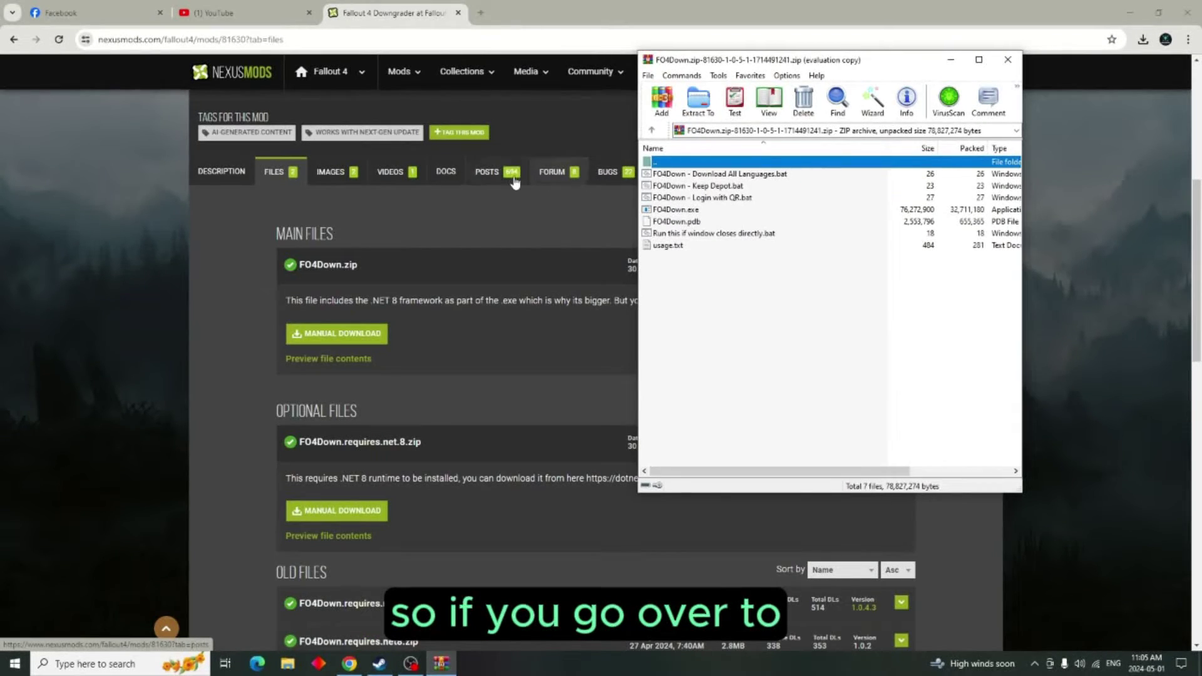
# Open the mod's POSTS tab and scroll down through the user comments.
pyautogui.click(495, 175)
pyautogui.scroll(-1, 495, 188)
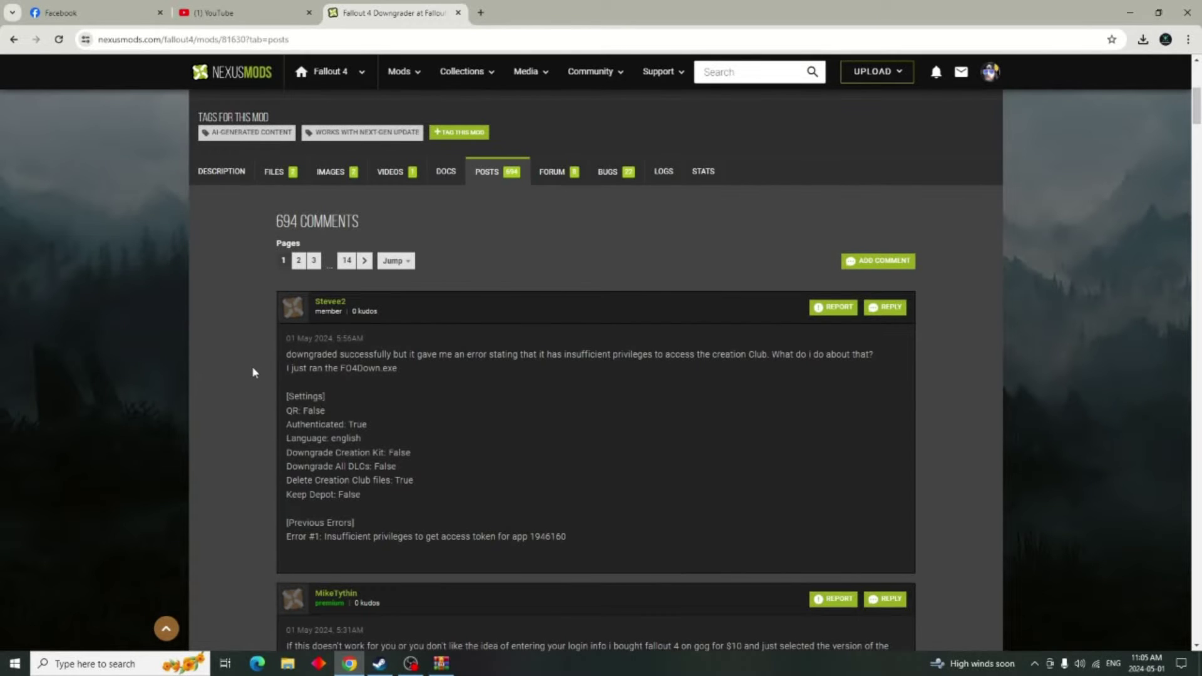
pyautogui.scroll(-5, 252, 367)
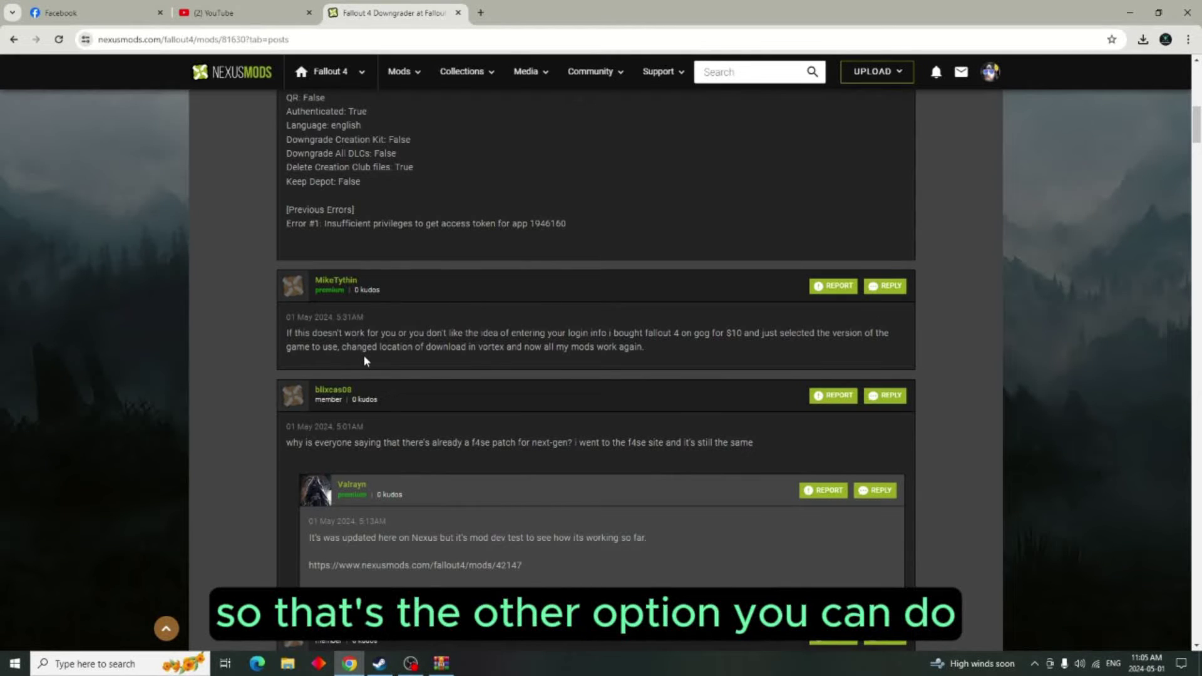
# Launch FO4Down.exe from the WinRAR archive and move its console toward the screen centre.
pyautogui.click(450, 668)
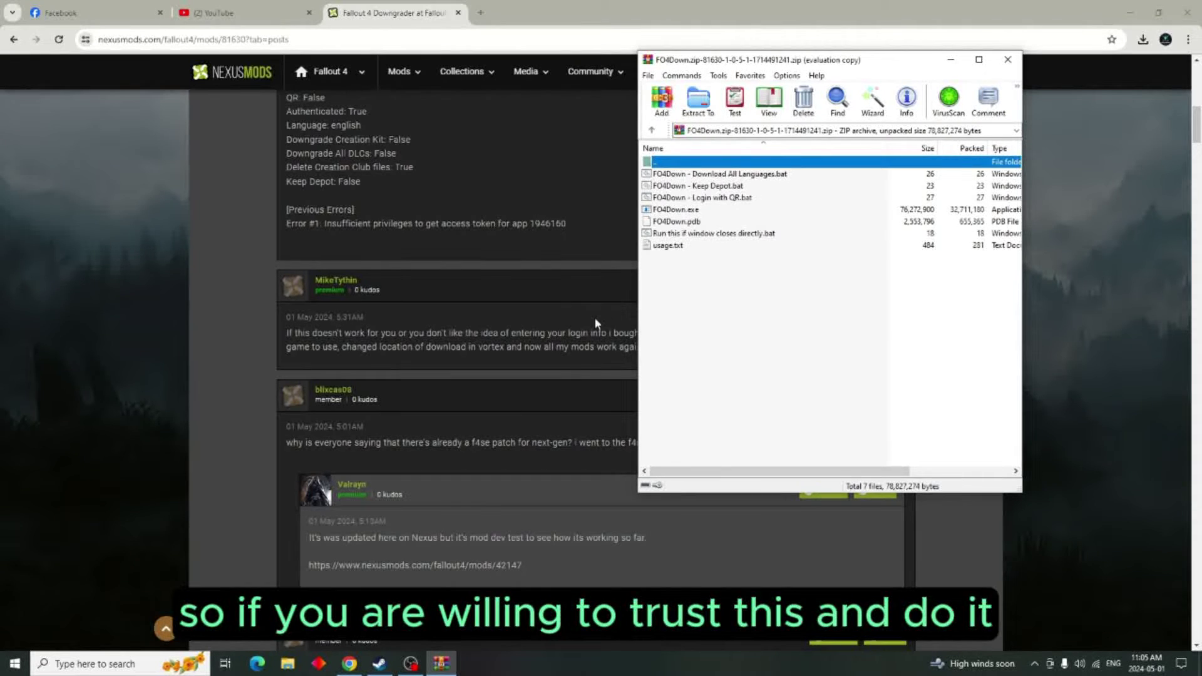
pyautogui.doubleClick(682, 210)
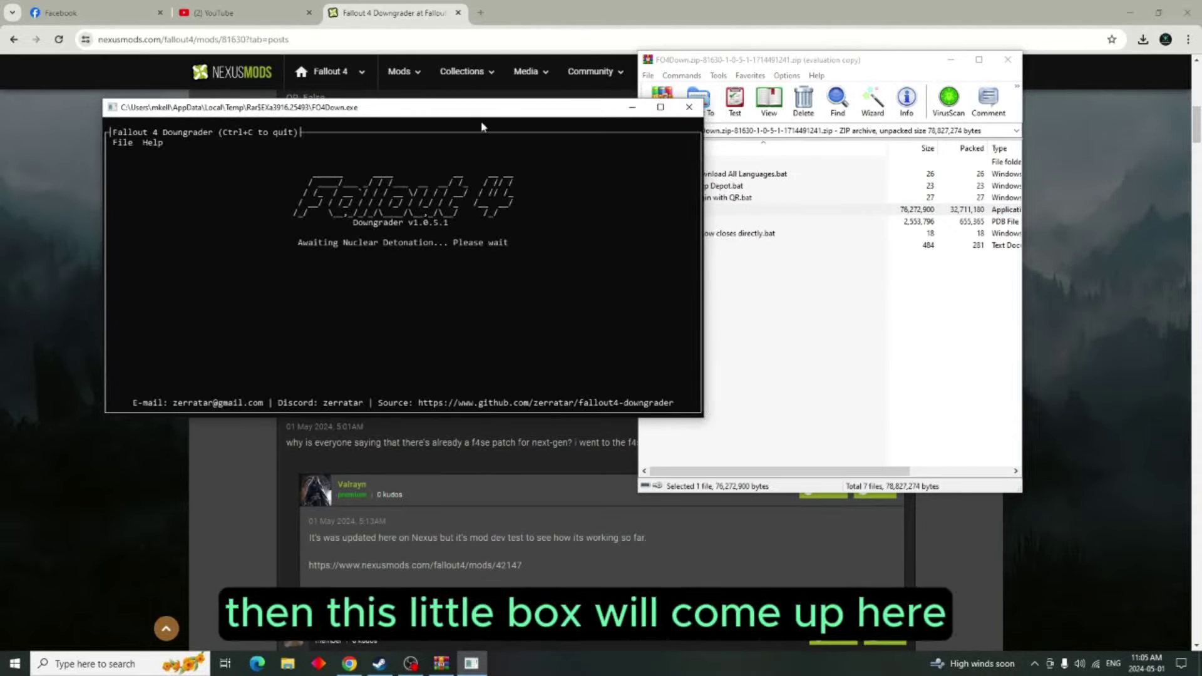
pyautogui.moveTo(460, 109); pyautogui.dragTo(719, 97)
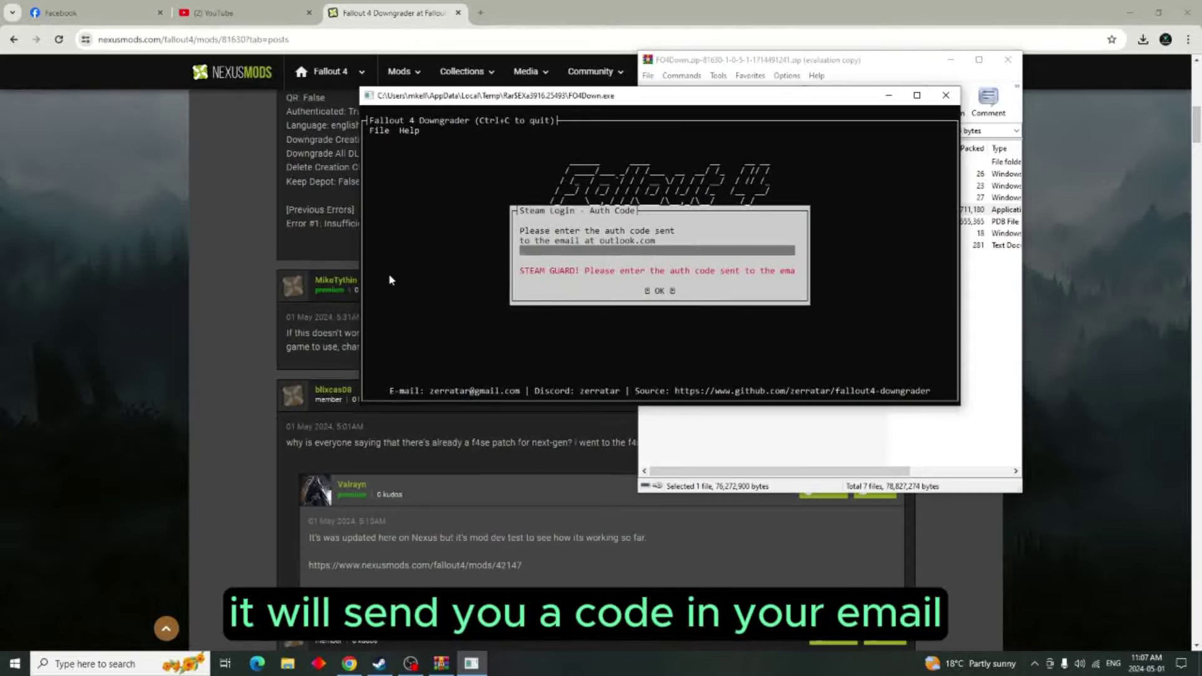
# Go to outlook.com in a new browser tab.
pyautogui.click(487, 15)
pyautogui.click(483, 13)
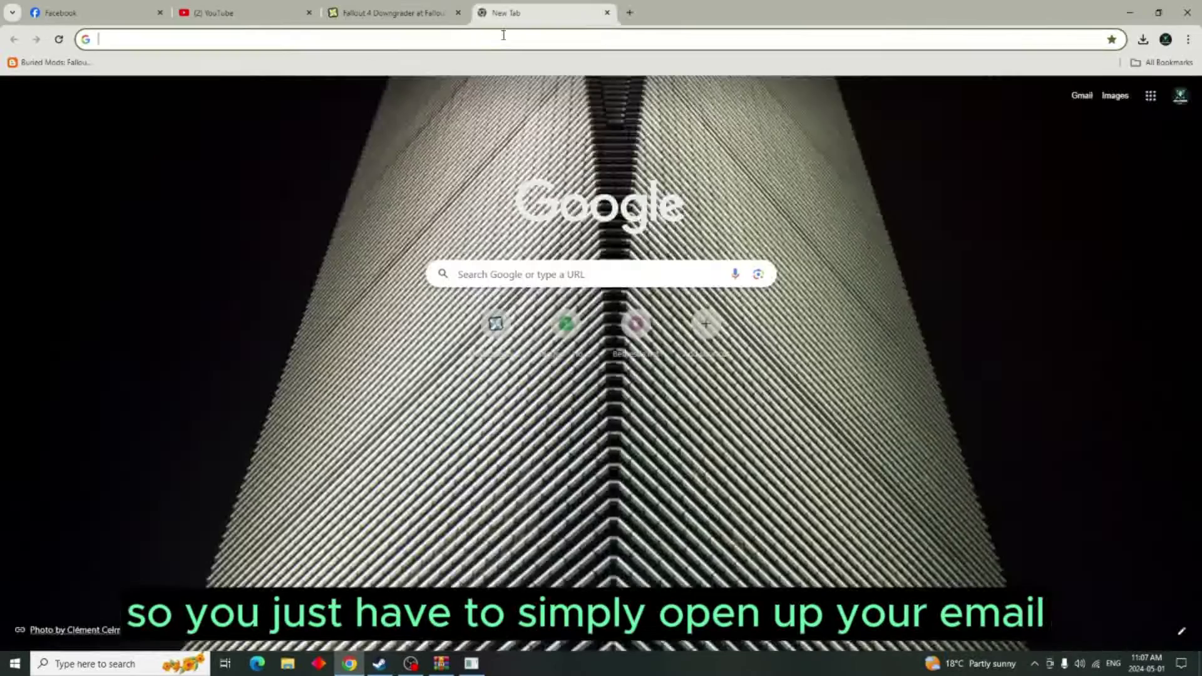
pyautogui.click(502, 37)
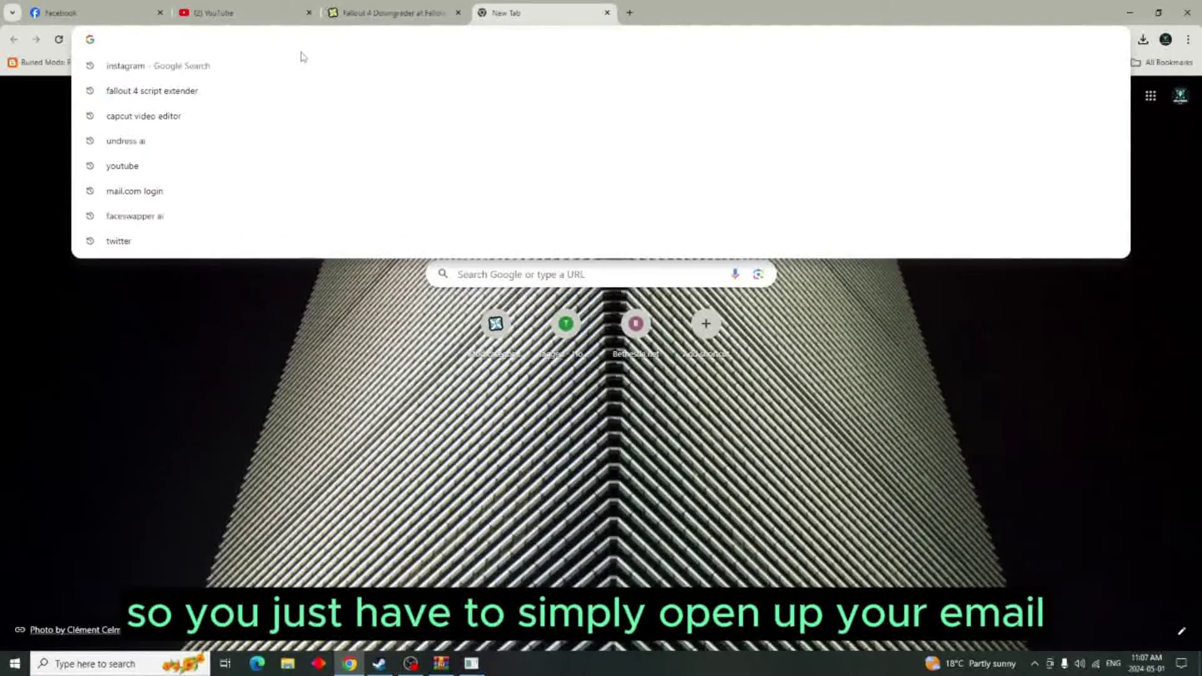
pyautogui.write('outlook.com')
pyautogui.press('Return')
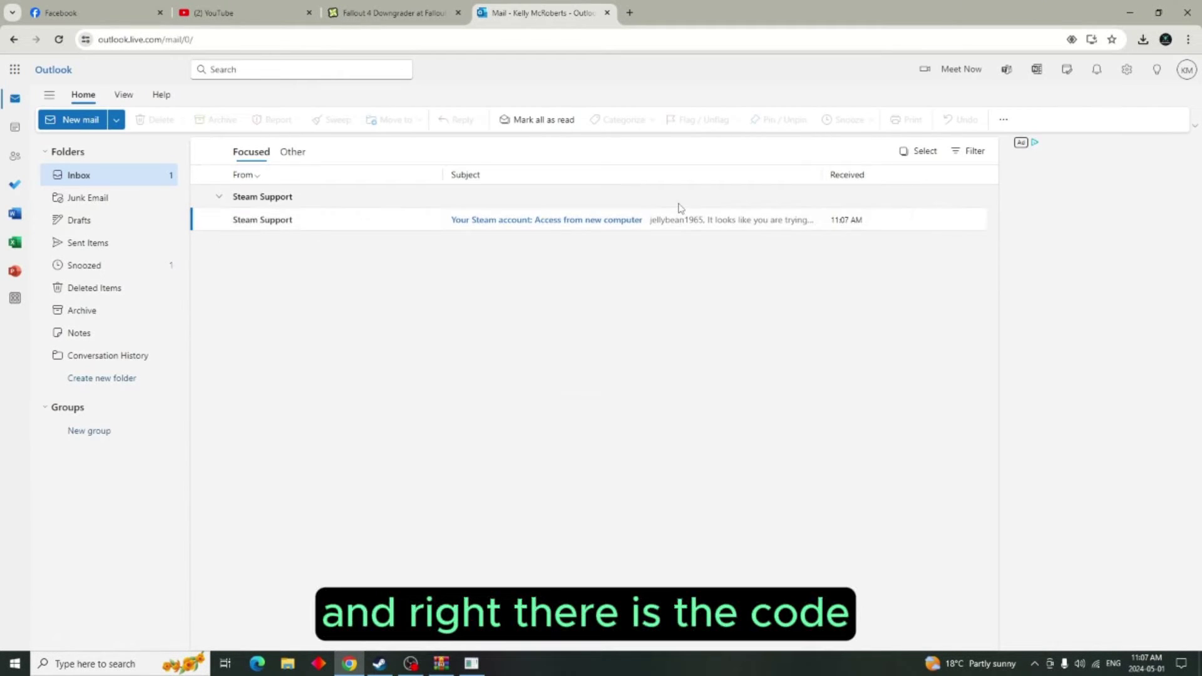
# Copy the Steam Guard code from the Steam Support email, then return to the Nexus Mods tab.
pyautogui.click(677, 223)
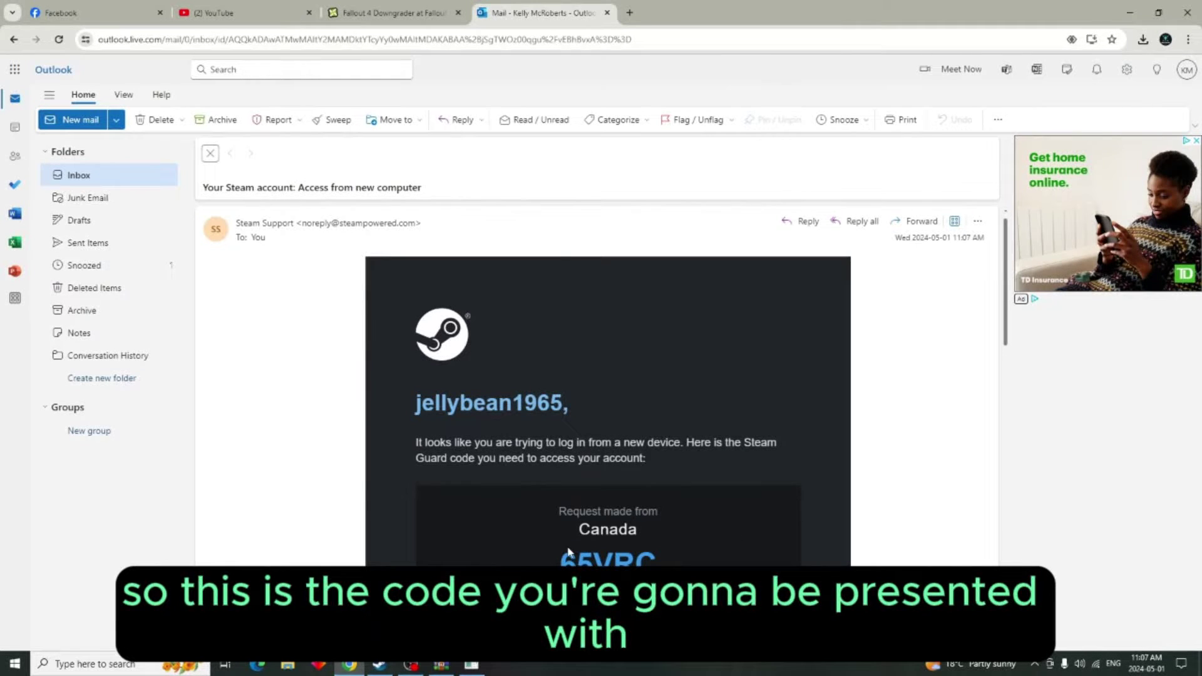
pyautogui.moveTo(559, 567); pyautogui.dragTo(654, 567)
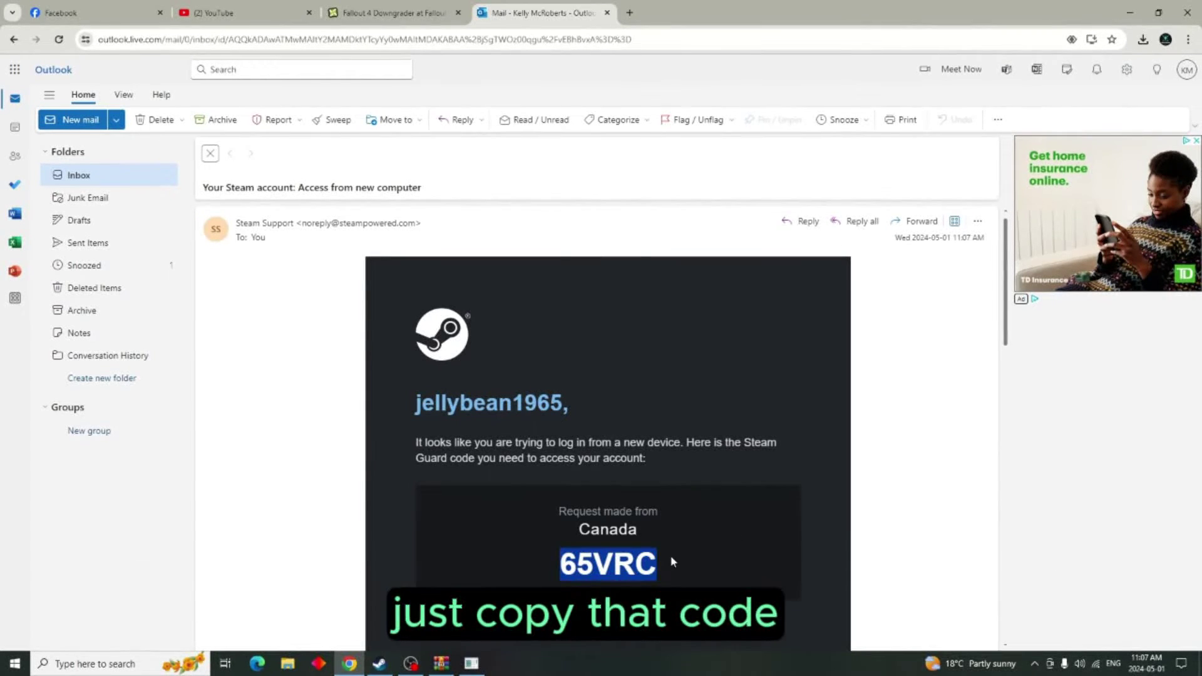
pyautogui.rightClick(647, 576)
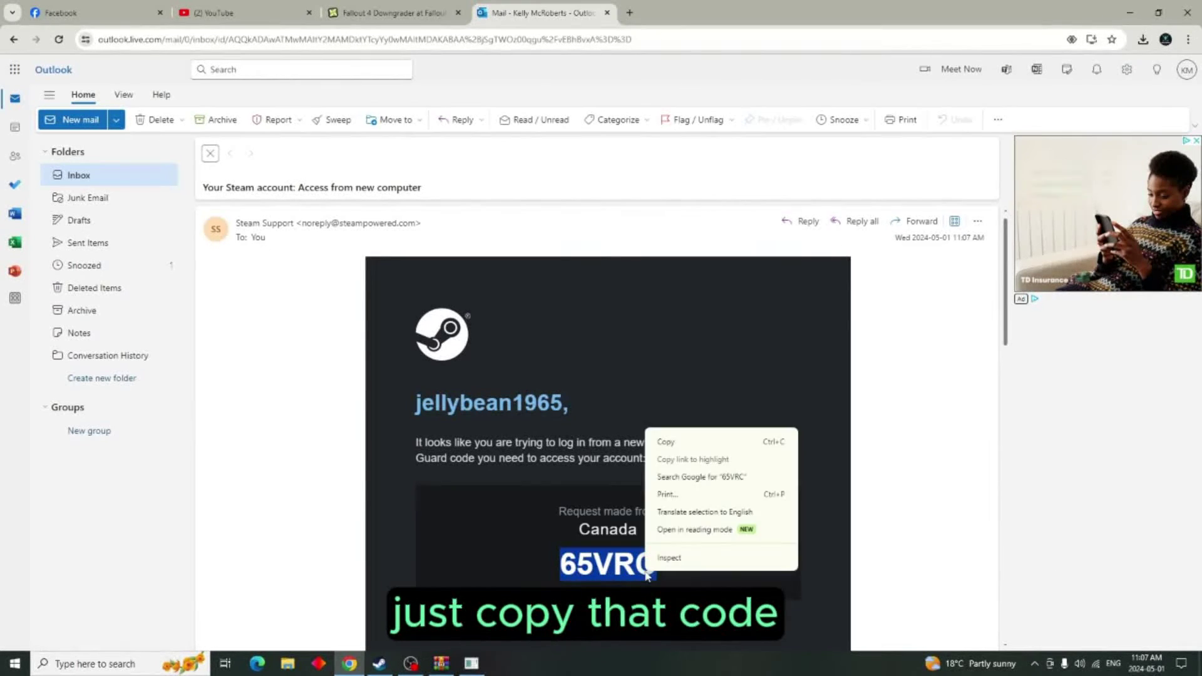
pyautogui.click(666, 442)
pyautogui.click(408, 14)
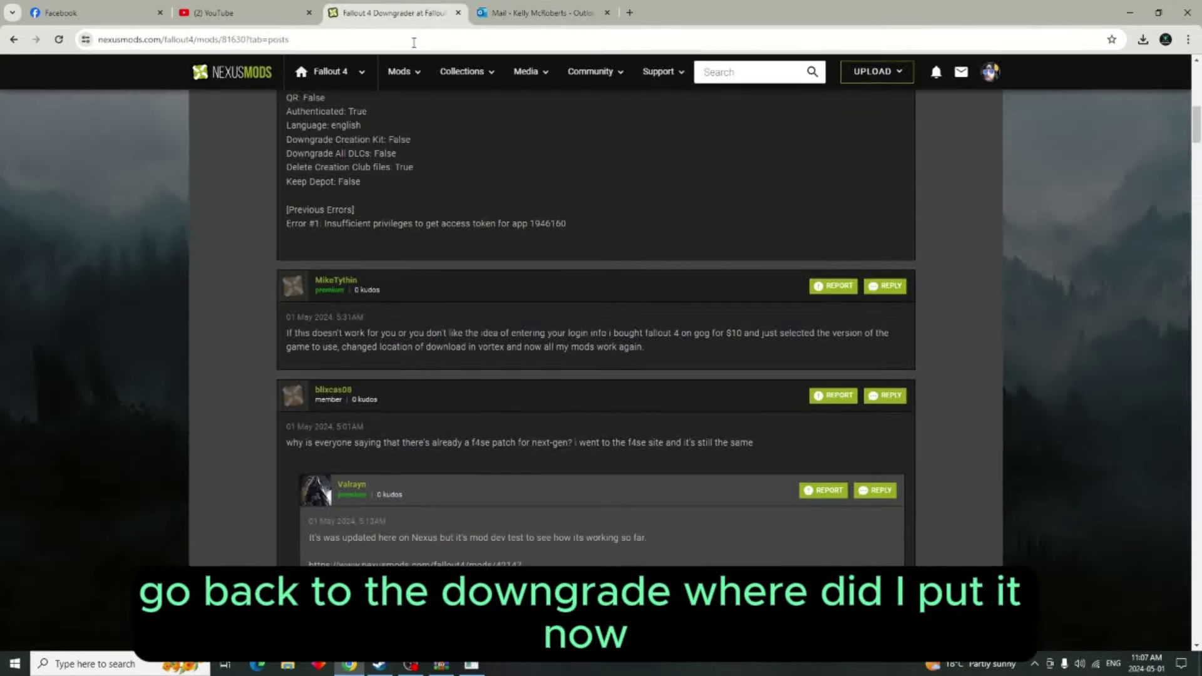
# Paste the copied Steam Guard code into the downgrader's auth field, then recheck the email.
pyautogui.click(441, 664)
pyautogui.click(471, 664)
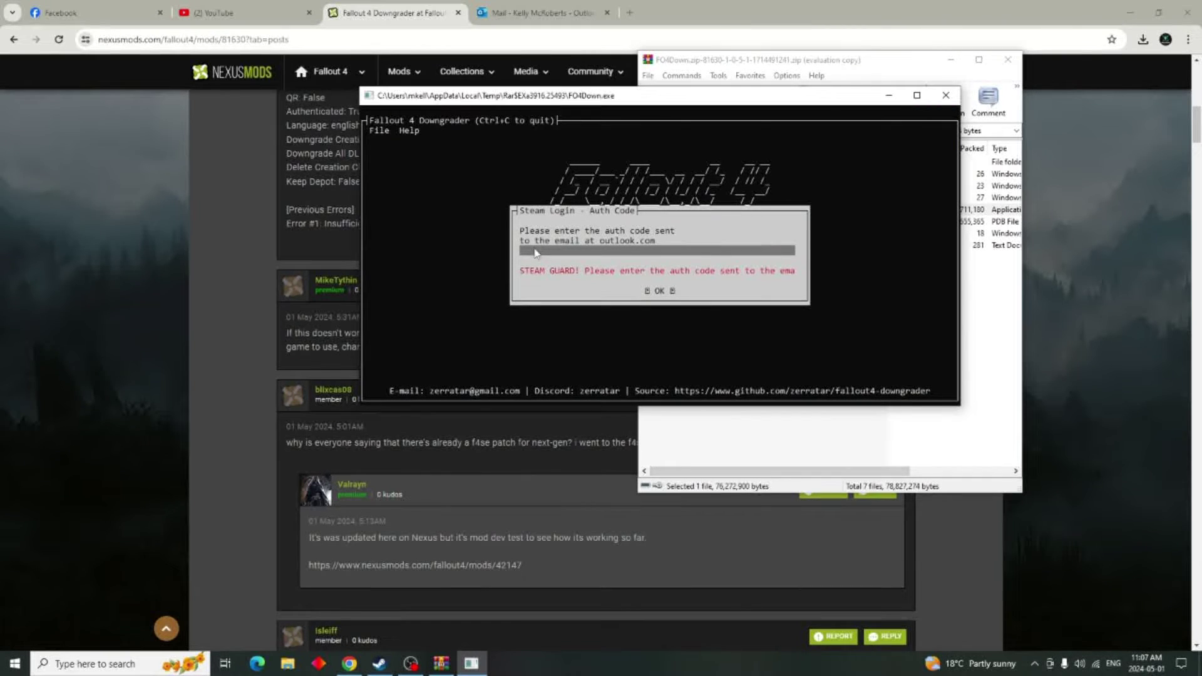
pyautogui.rightClick(536, 255)
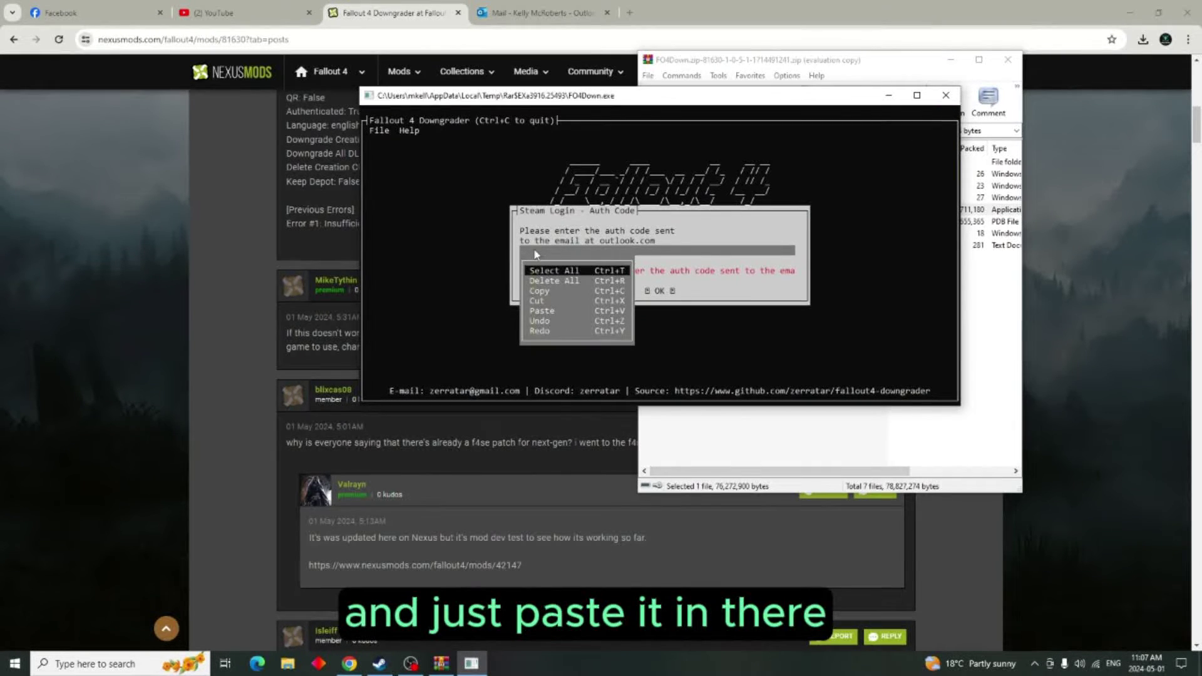
pyautogui.click(542, 311)
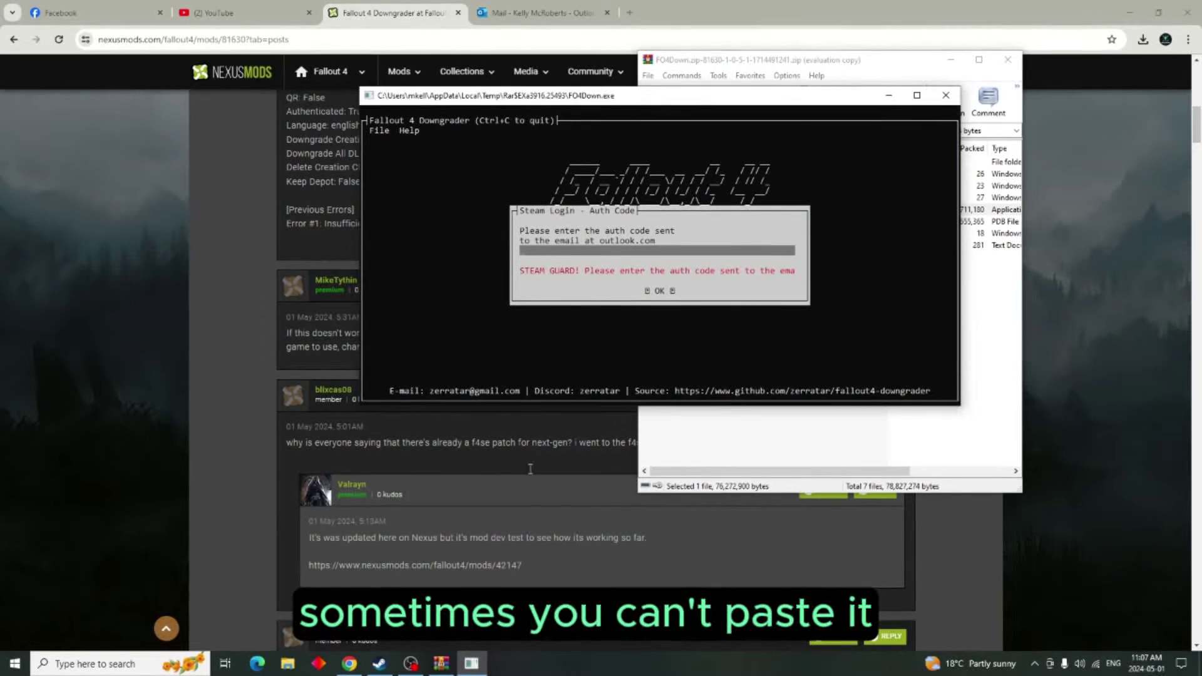
pyautogui.click(547, 12)
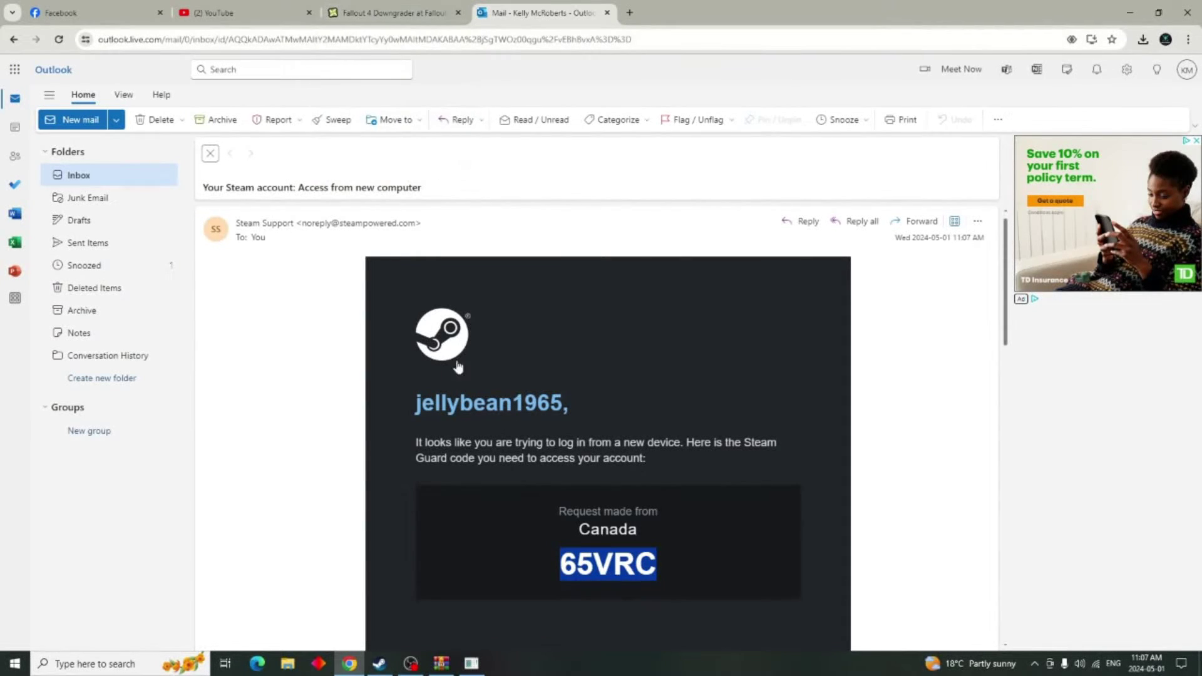
# Re-enter the auth code in capitals and submit it to log in to Steam.
pyautogui.click(470, 666)
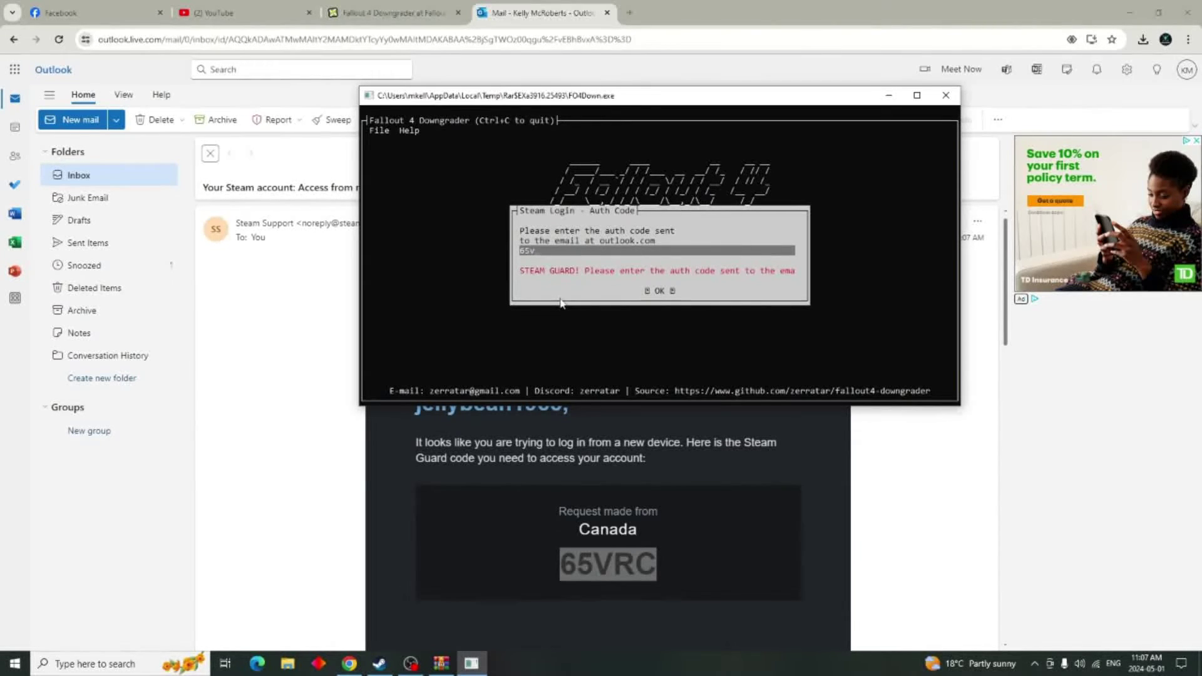
pyautogui.write('c')
pyautogui.click(659, 291)
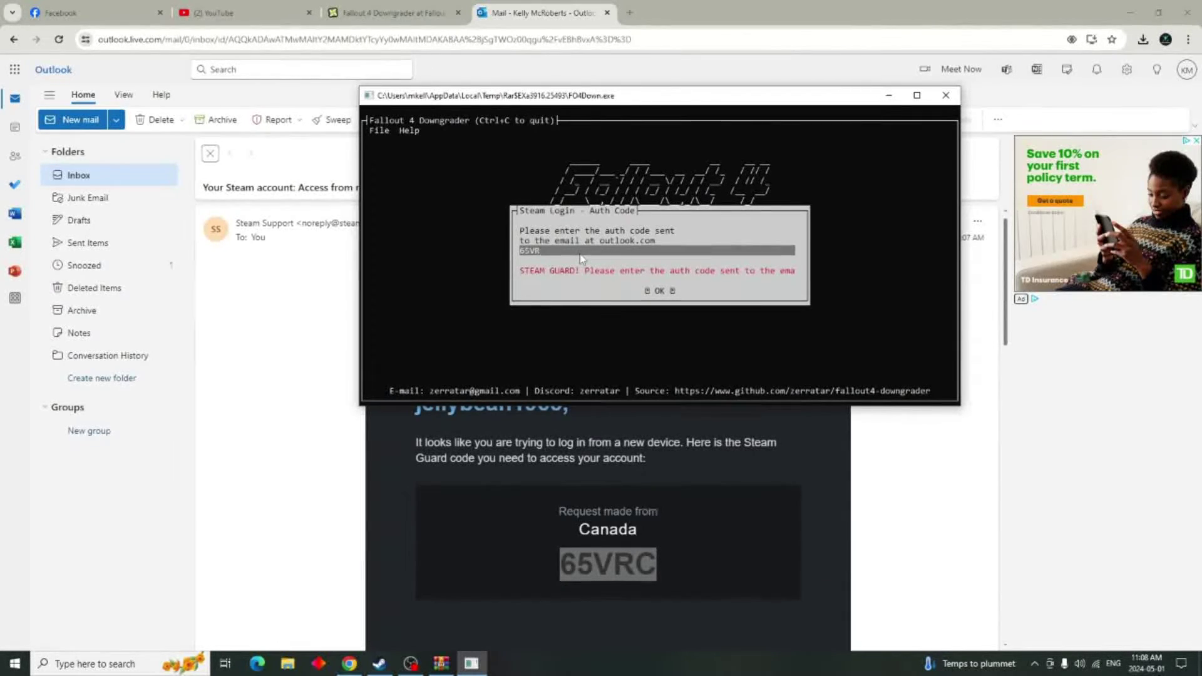
pyautogui.click(659, 291)
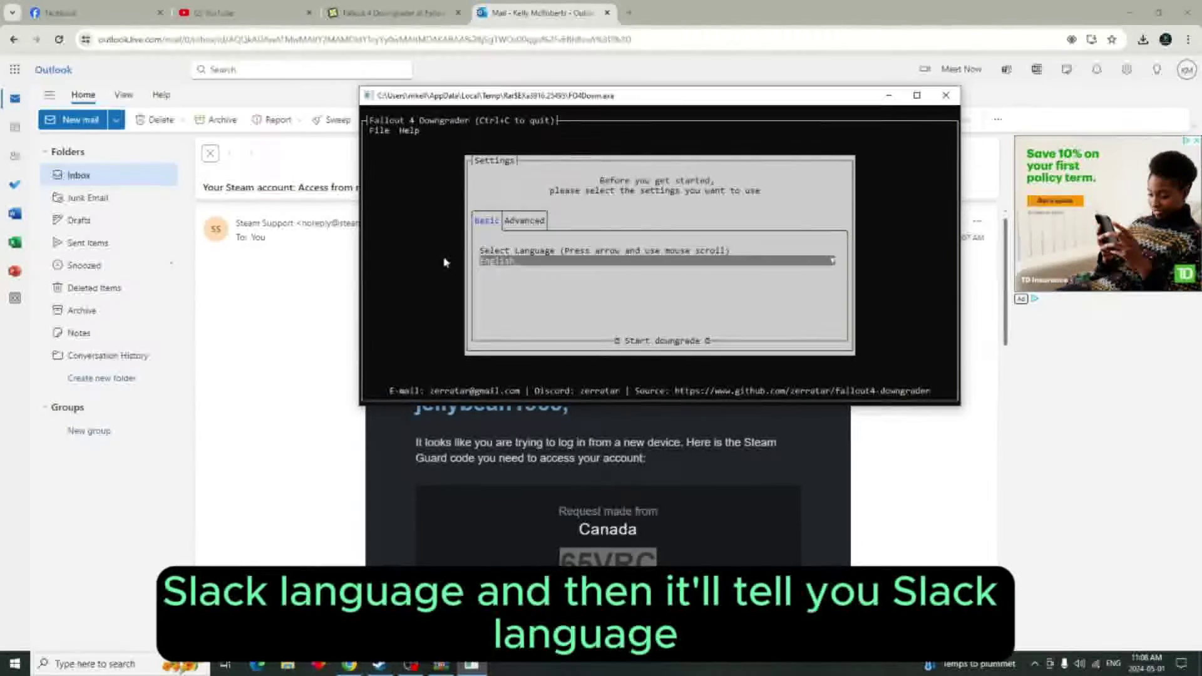
# Review the Basic and Advanced options keeping English, and close the Outlook tab.
pyautogui.click(521, 223)
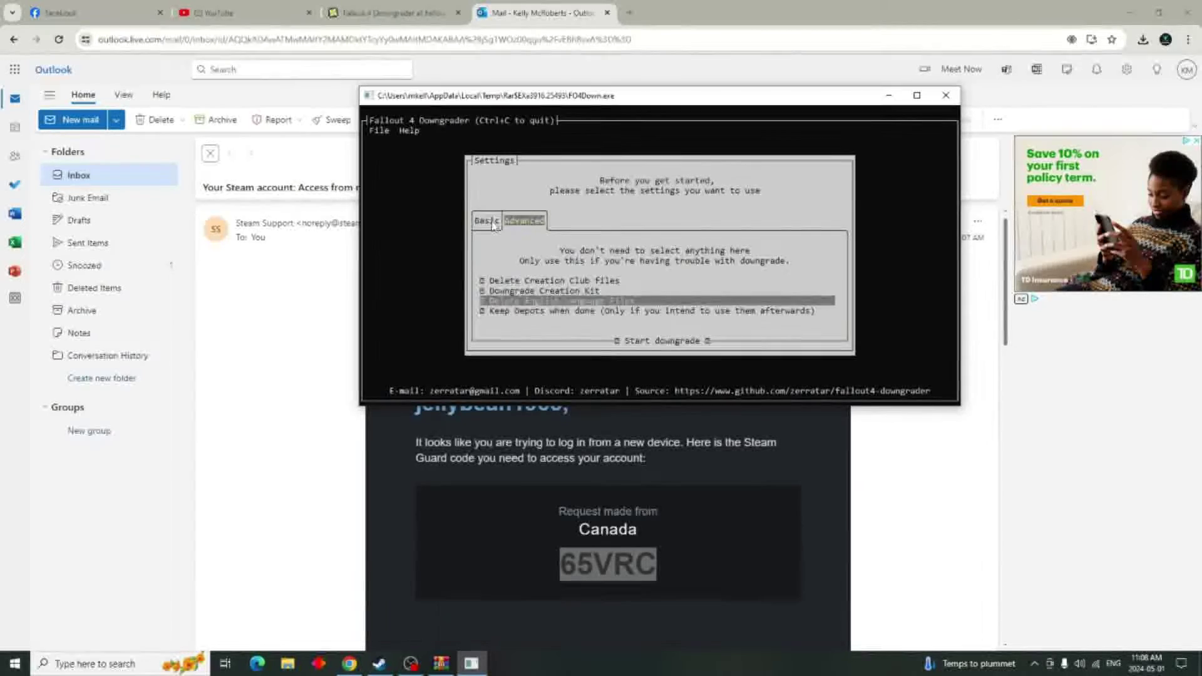
pyautogui.click(488, 222)
pyautogui.click(543, 222)
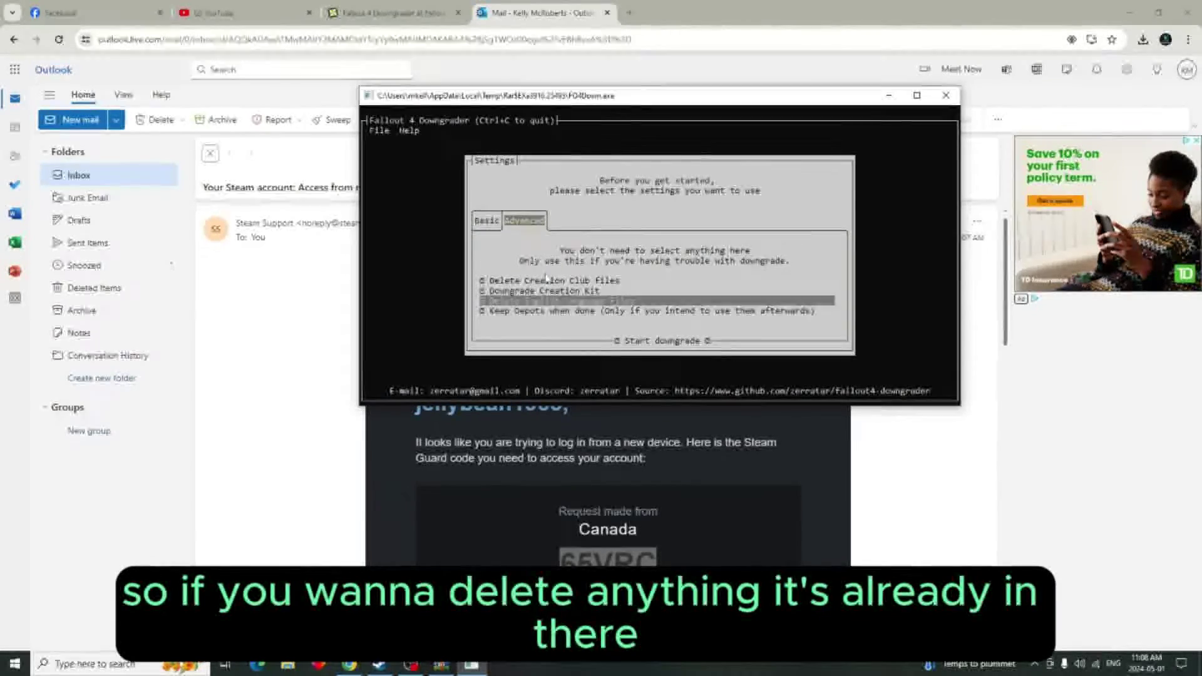
pyautogui.click(485, 222)
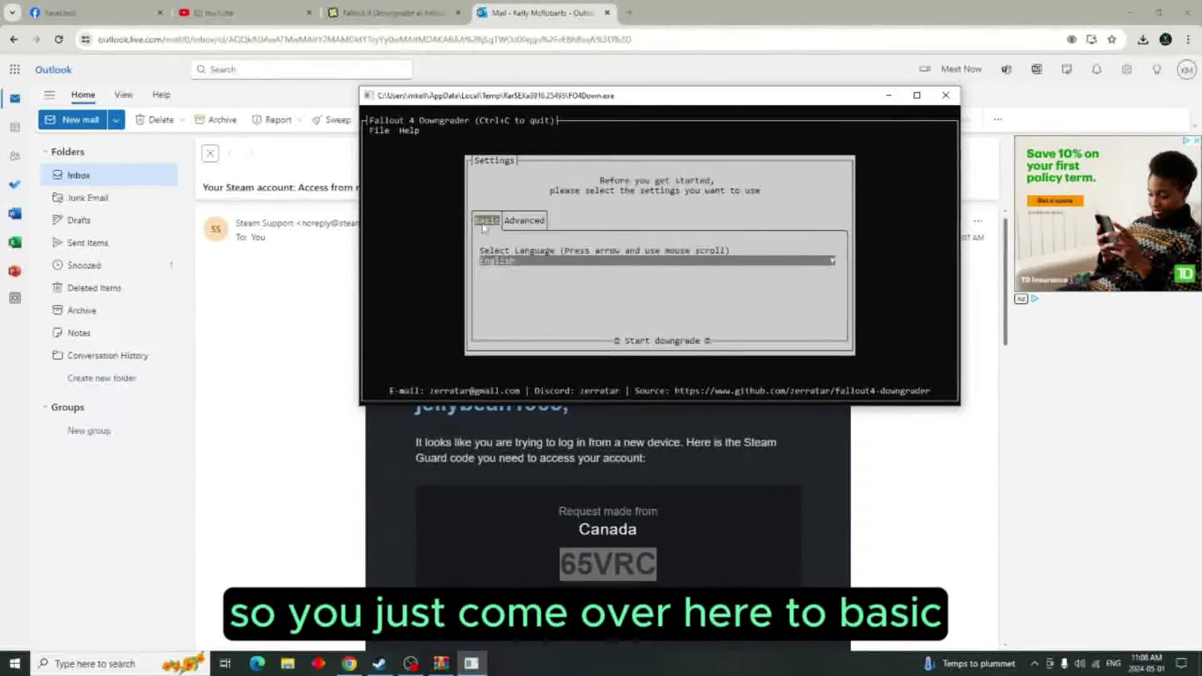
pyautogui.click(676, 341)
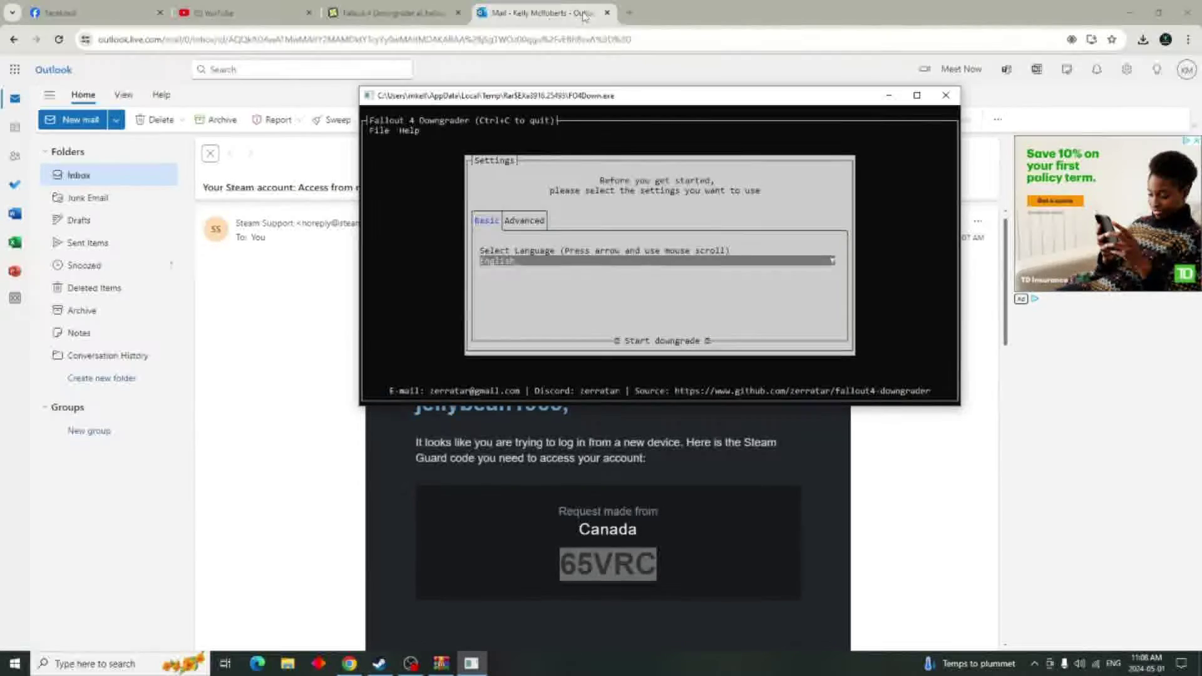
pyautogui.click(607, 12)
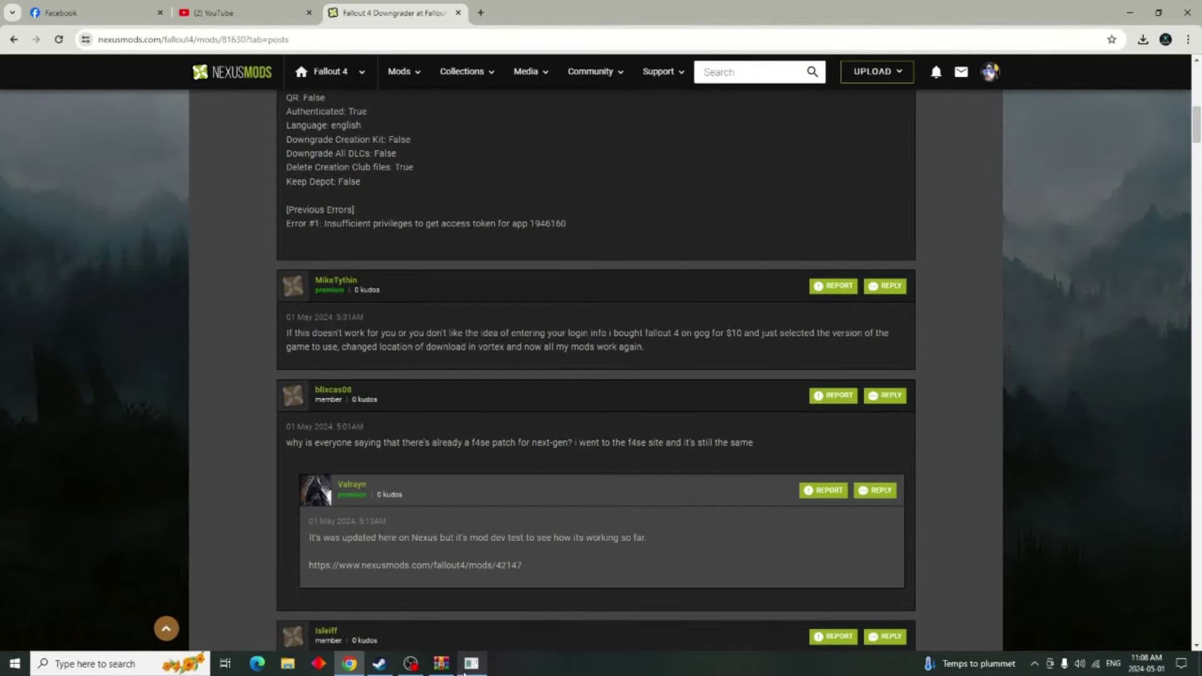
pyautogui.click(467, 668)
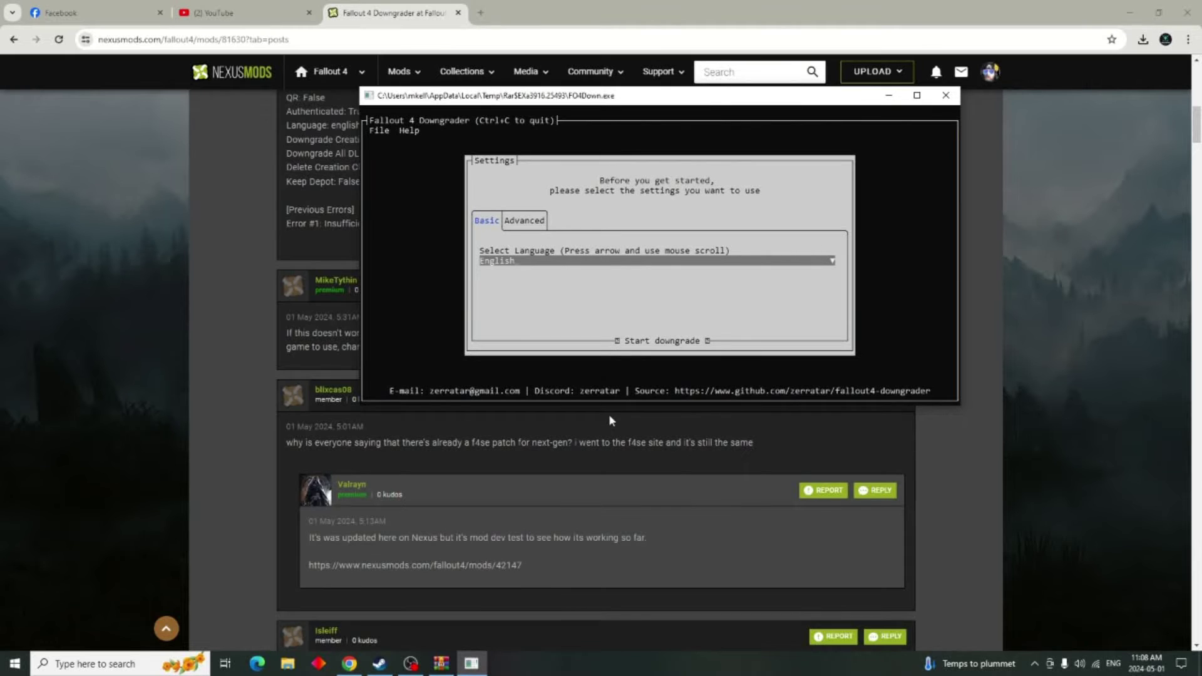
# Start the downgrade and let the console download and patch the Fallout 4 files.
pyautogui.click(662, 341)
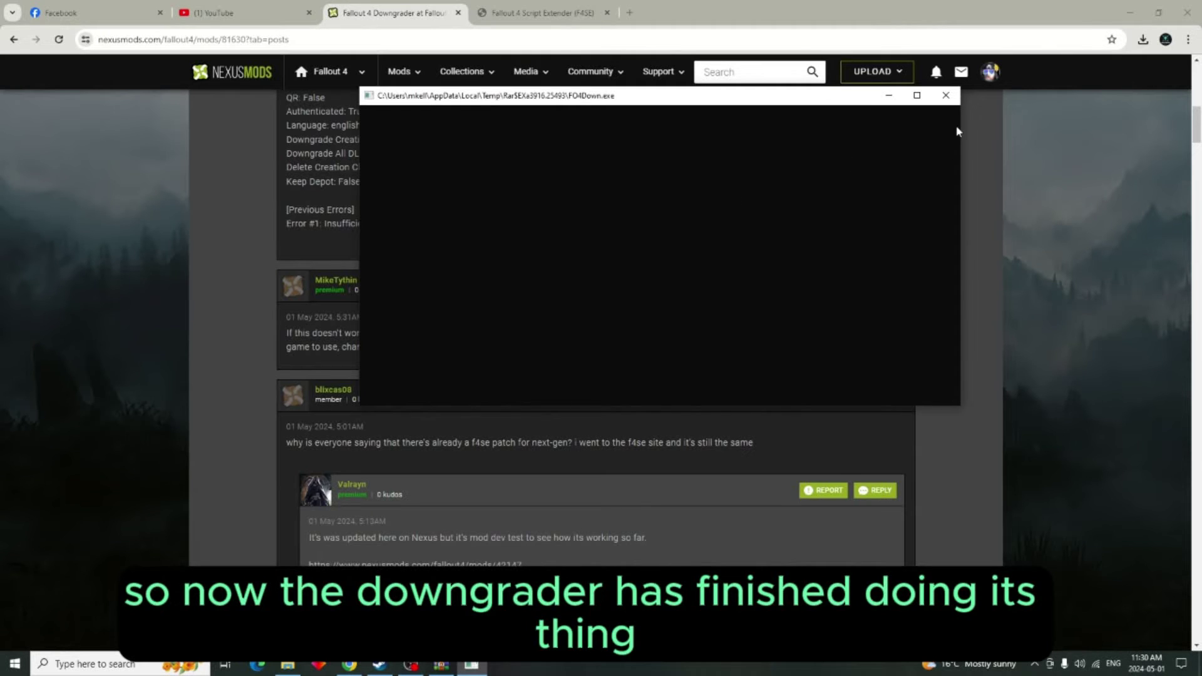
# Close the finished console, let WinRAR store the new log files in the archive, and close it.
pyautogui.click(952, 101)
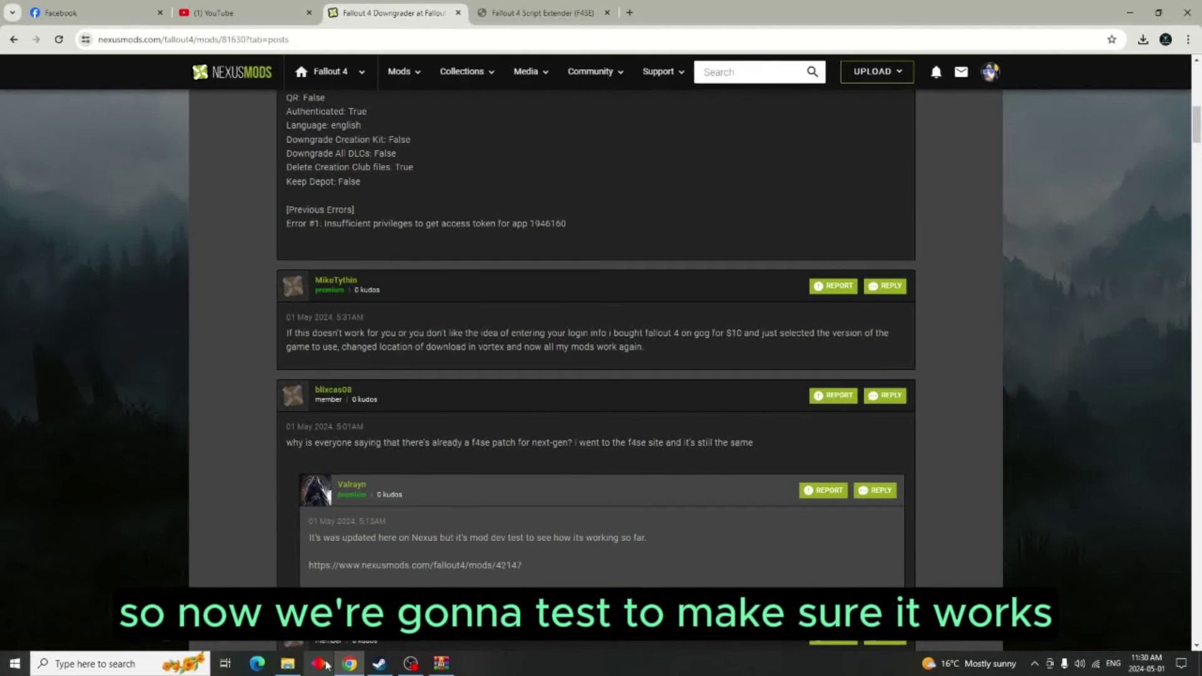
pyautogui.click(285, 665)
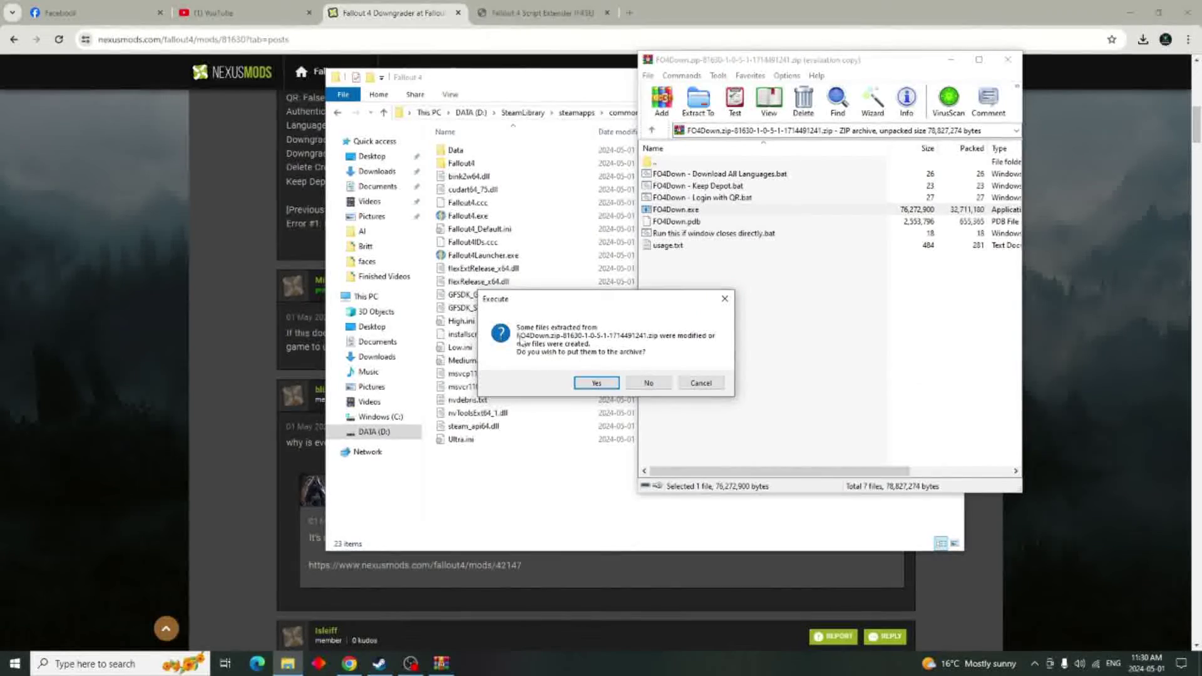
pyautogui.click(604, 385)
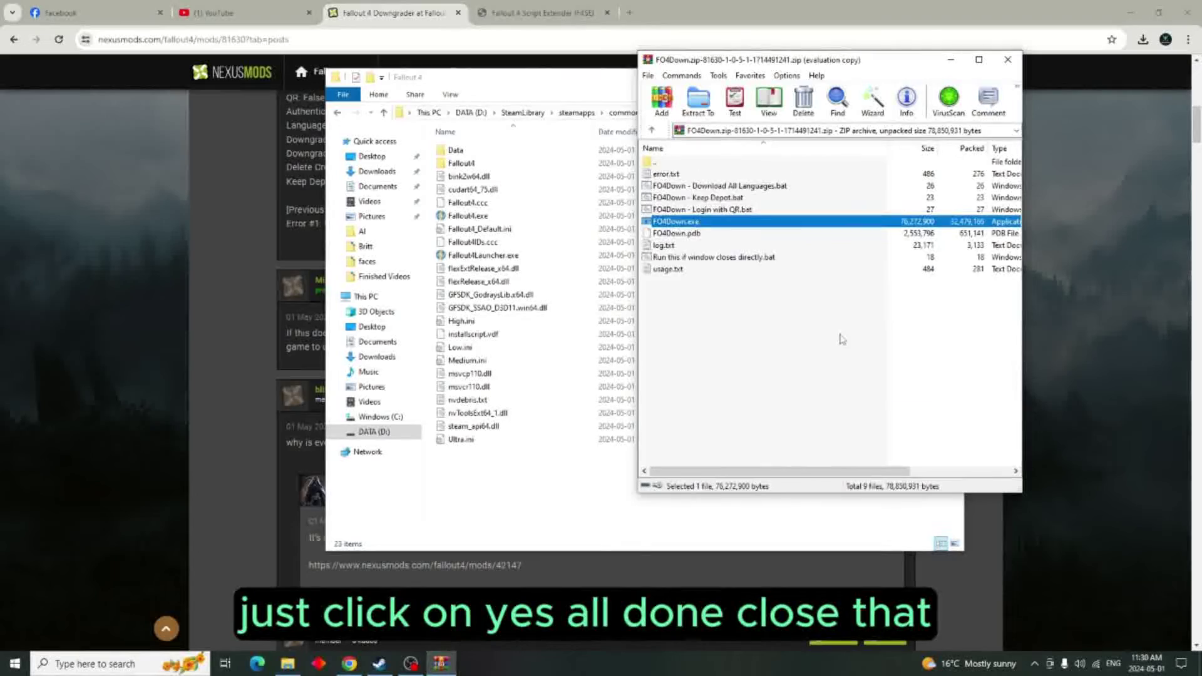
pyautogui.click(1007, 60)
# Move the Fallout 4 folder aside and bring up the Fallout 4 Script Extender page.
pyautogui.moveTo(752, 80); pyautogui.dragTo(442, 79)
pyautogui.click(494, 53)
pyautogui.click(540, 13)
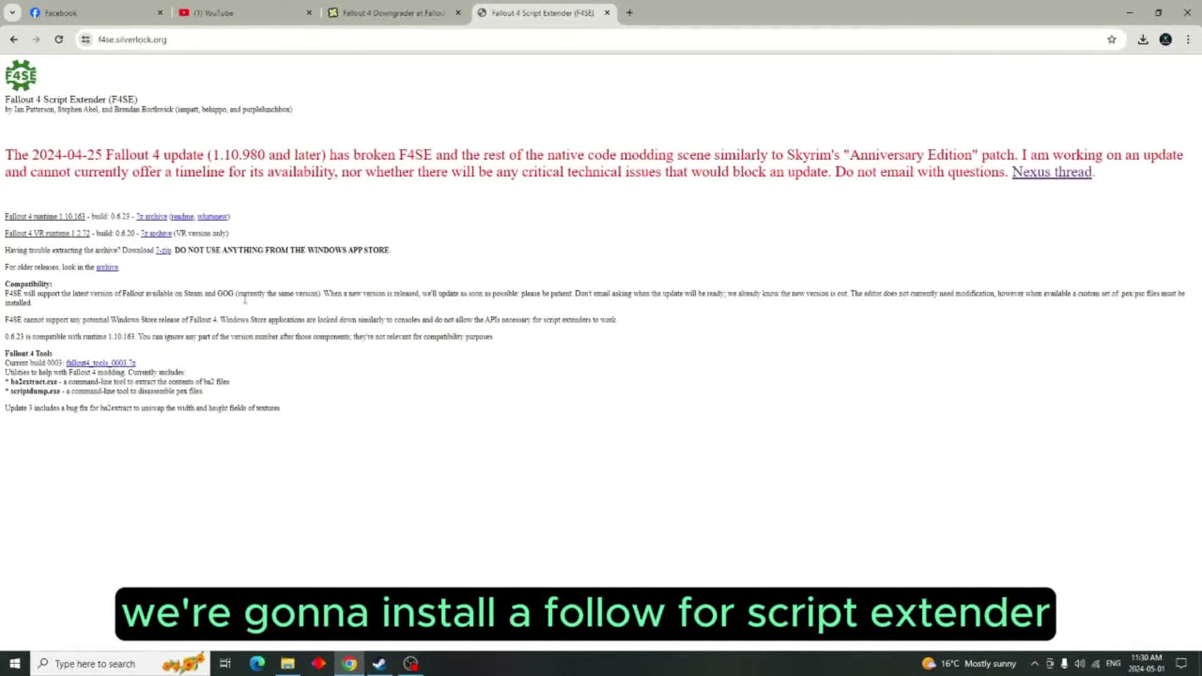
# Download the F4SE 7z archive for runtime 1.10.163, verify the game version, and open it in WinRAR.
pyautogui.click(151, 217)
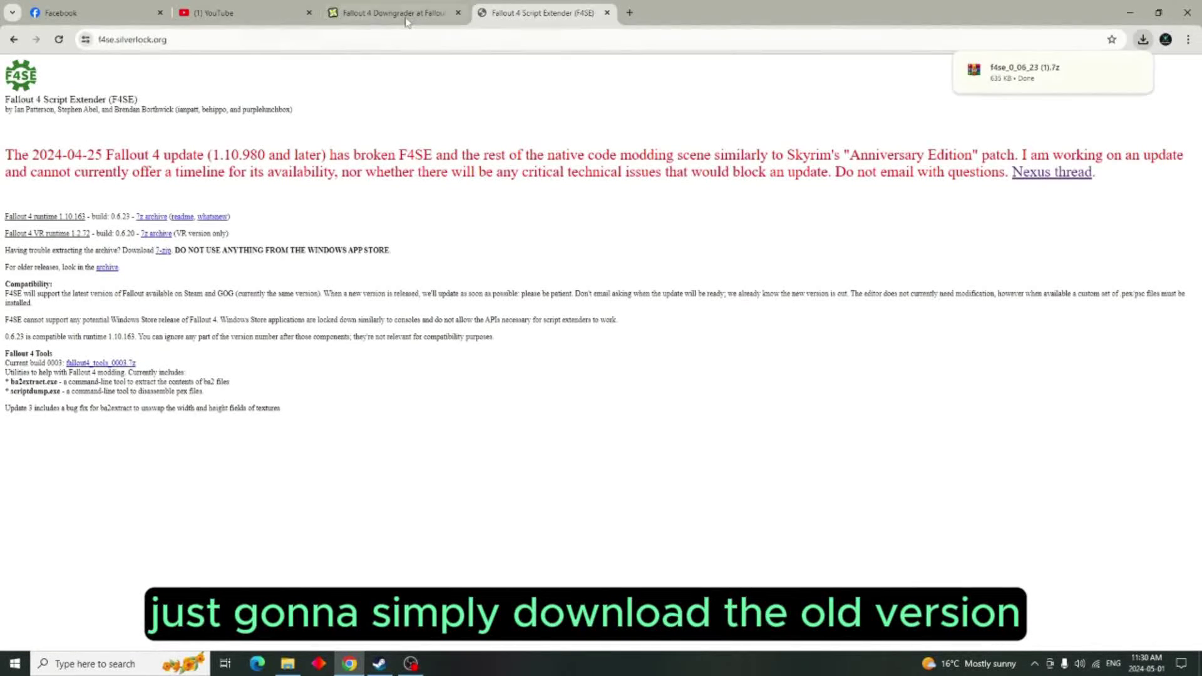
pyautogui.click(290, 667)
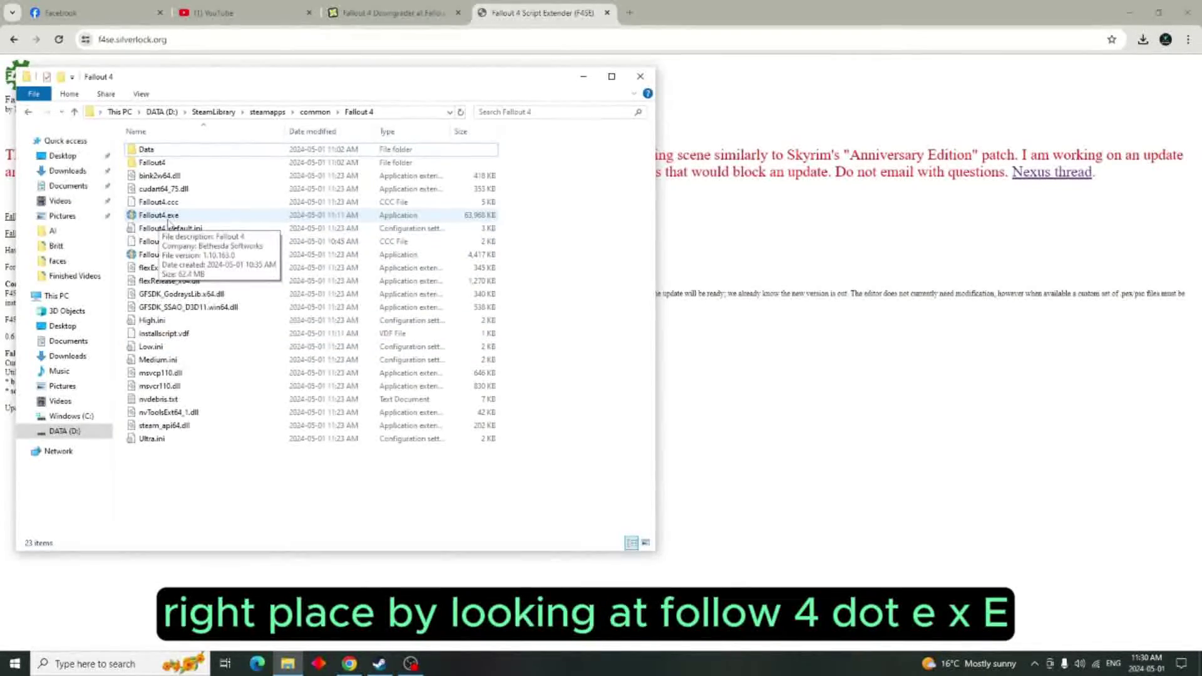
pyautogui.click(1144, 40)
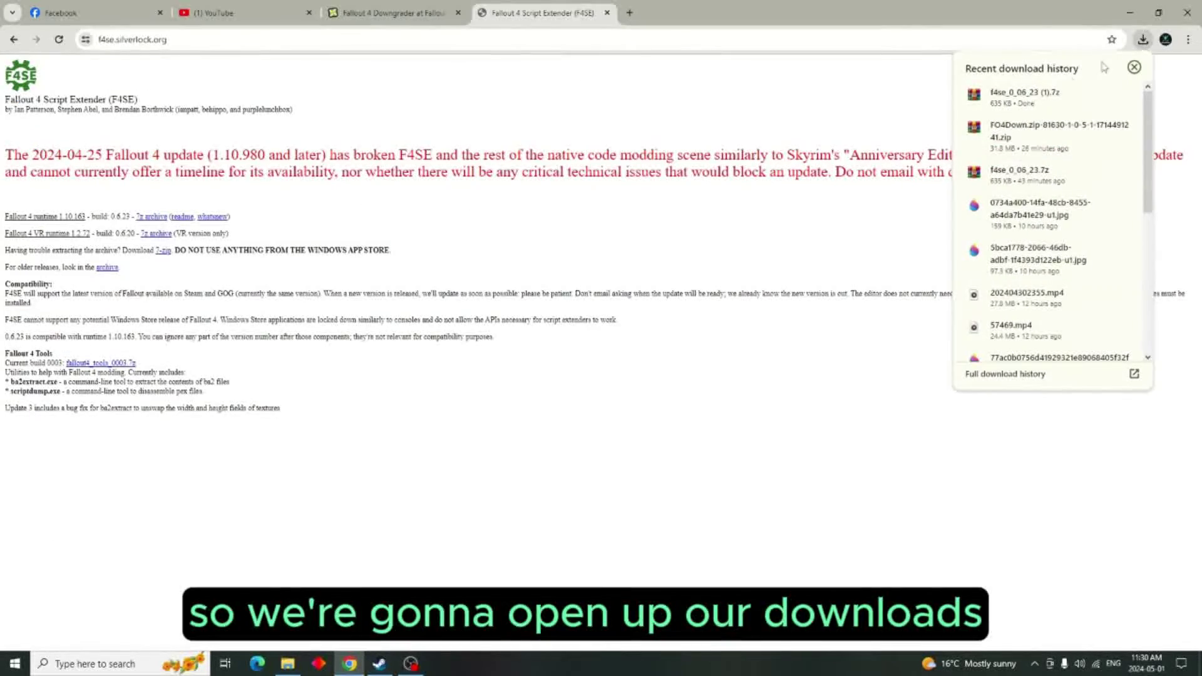
pyautogui.click(1032, 96)
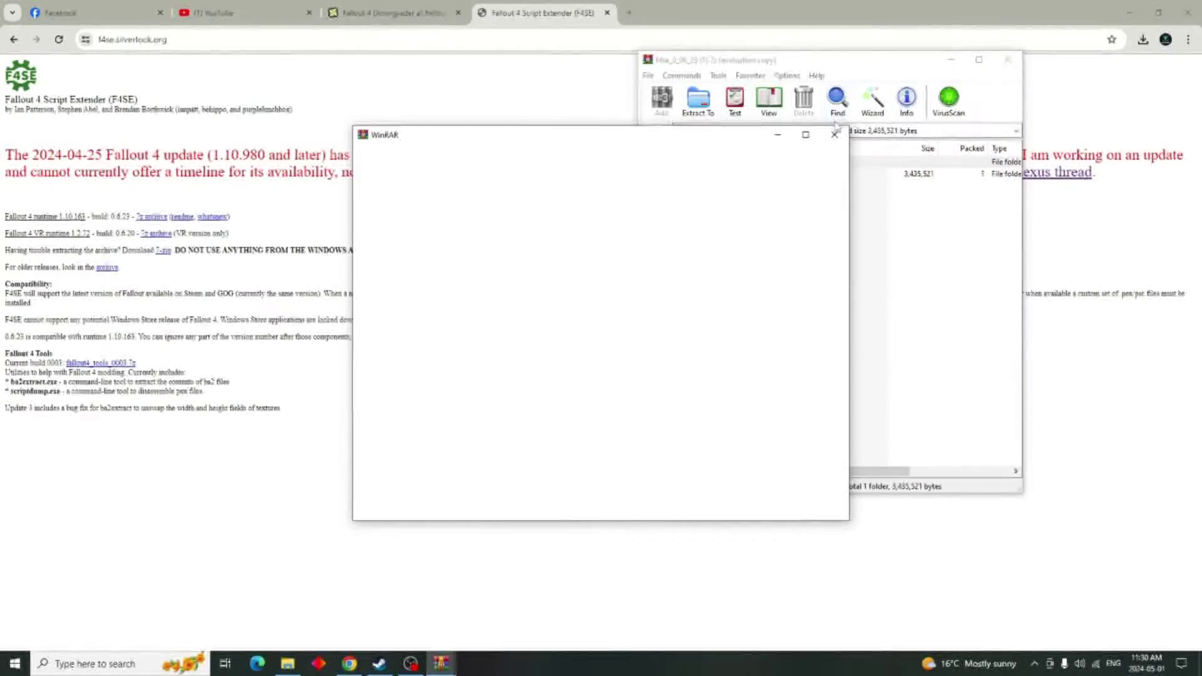
# Dismiss the WinRAR trial reminder and open the f4se_0_06_23 folder inside the archive.
pyautogui.click(873, 128)
pyautogui.click(287, 664)
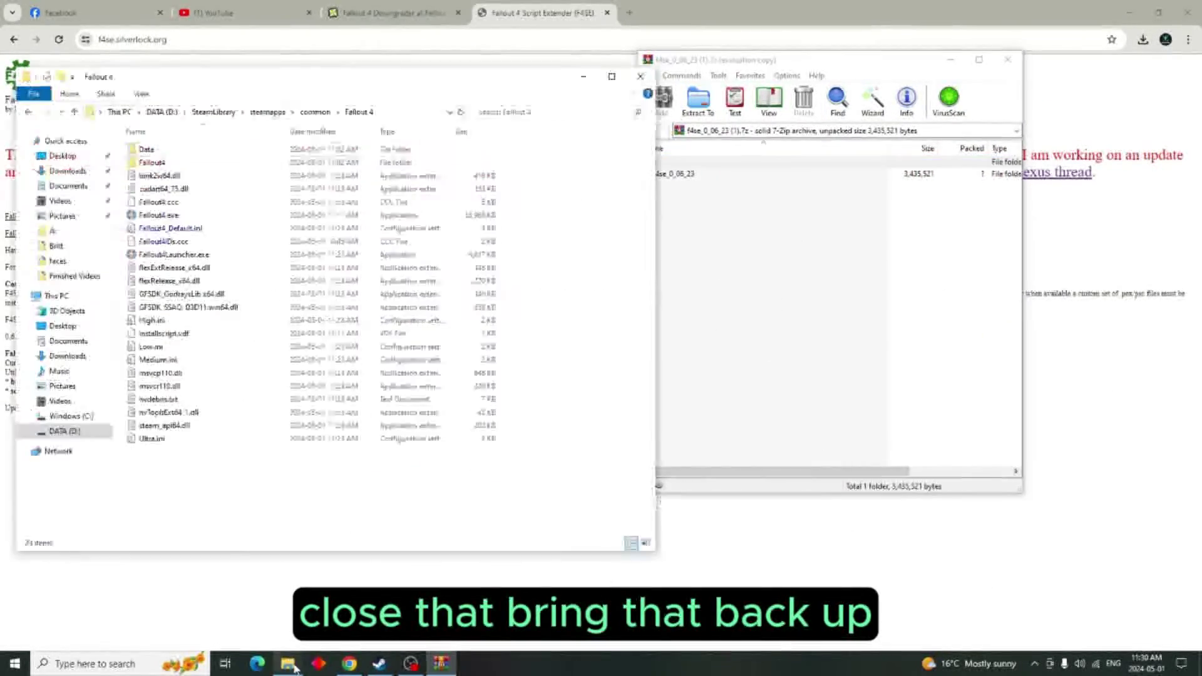
pyautogui.hotkey('alt', 'Tab')
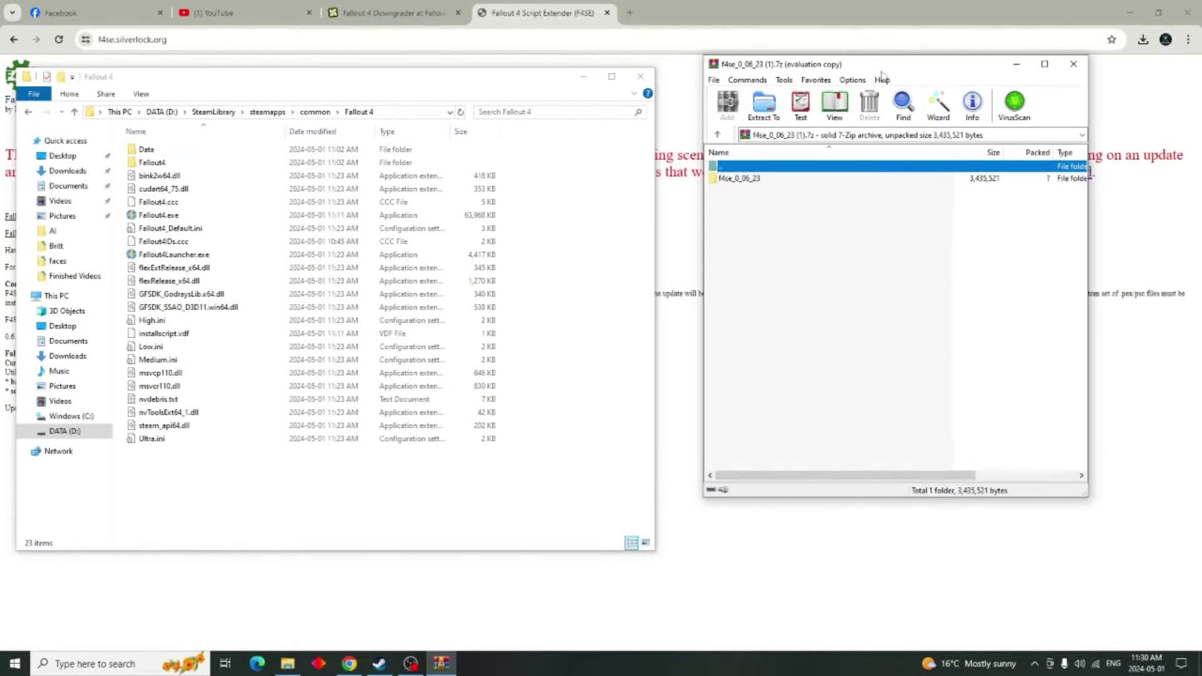
pyautogui.doubleClick(743, 181)
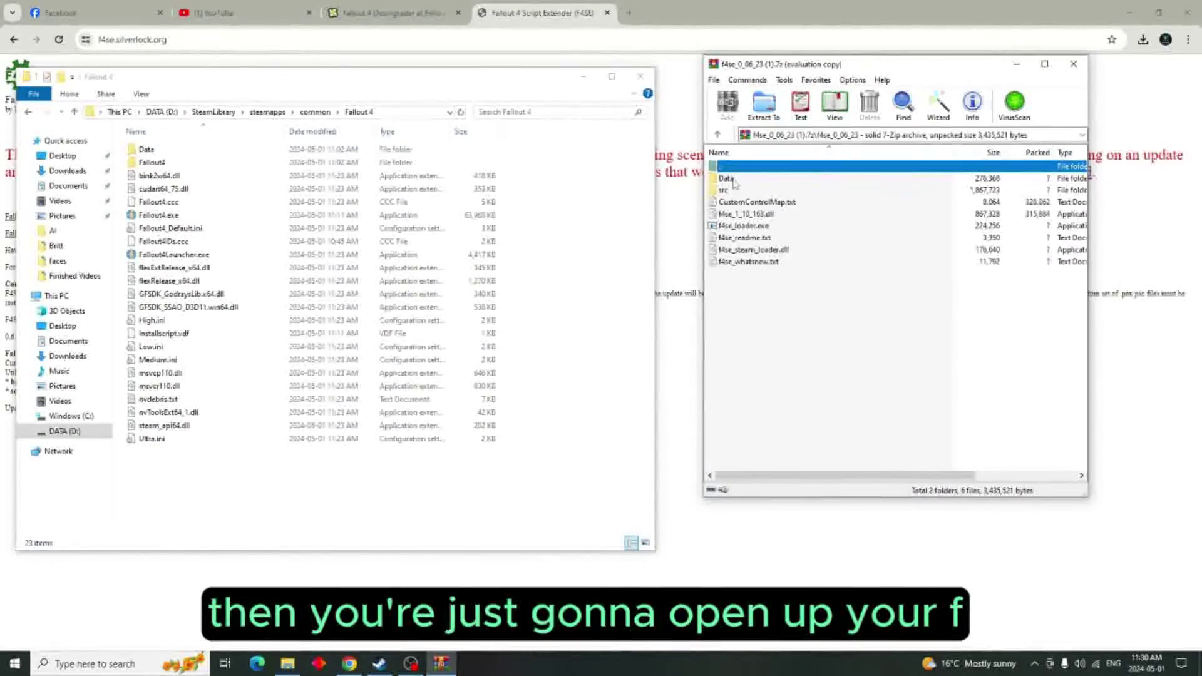
# Extract Data, src, f4se_loader.exe, the DLLs and the text files into the Fallout 4 folder.
pyautogui.click(734, 180)
pyautogui.keyDown('ctrl'); pyautogui.click(726, 190); pyautogui.keyUp('ctrl')
pyautogui.keyDown('ctrl'); pyautogui.click(745, 214); pyautogui.keyUp('ctrl')
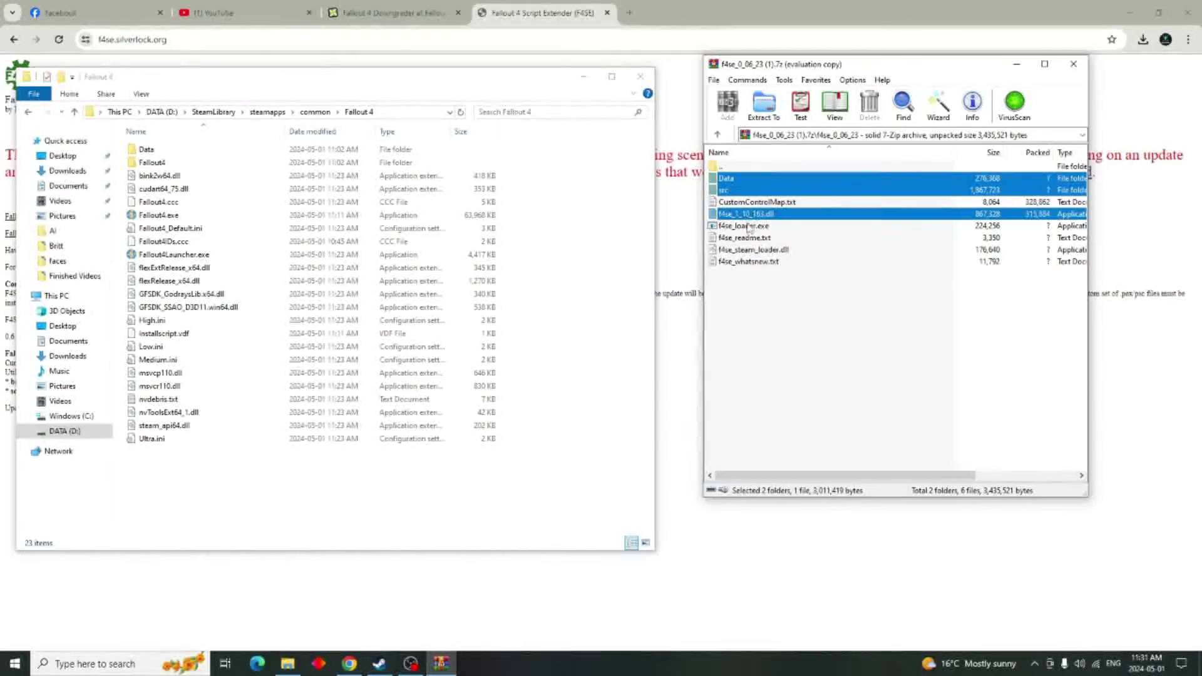
pyautogui.keyDown('ctrl'); pyautogui.click(746, 201); pyautogui.keyUp('ctrl')
pyautogui.keyDown('ctrl'); pyautogui.click(755, 226); pyautogui.keyUp('ctrl')
pyautogui.keyDown('ctrl'); pyautogui.click(763, 238); pyautogui.keyUp('ctrl')
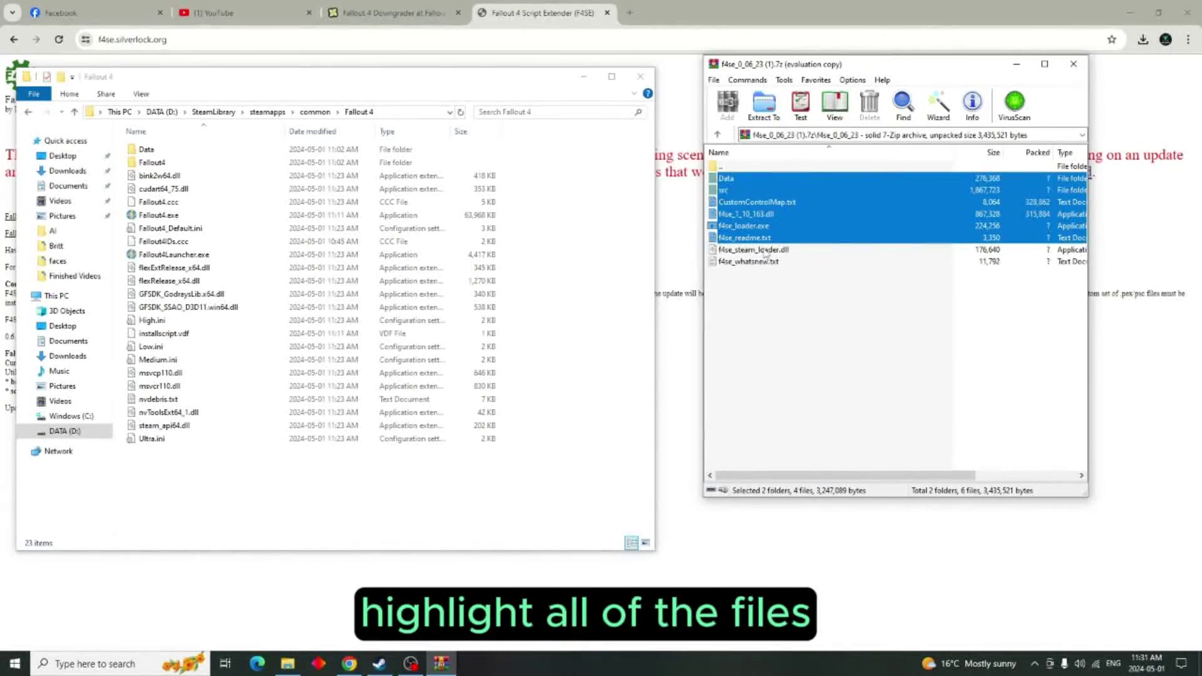
pyautogui.keyDown('ctrl'); pyautogui.click(765, 249); pyautogui.keyUp('ctrl')
pyautogui.keyDown('ctrl'); pyautogui.click(762, 262); pyautogui.keyUp('ctrl')
pyautogui.moveTo(762, 262); pyautogui.dragTo(584, 326)
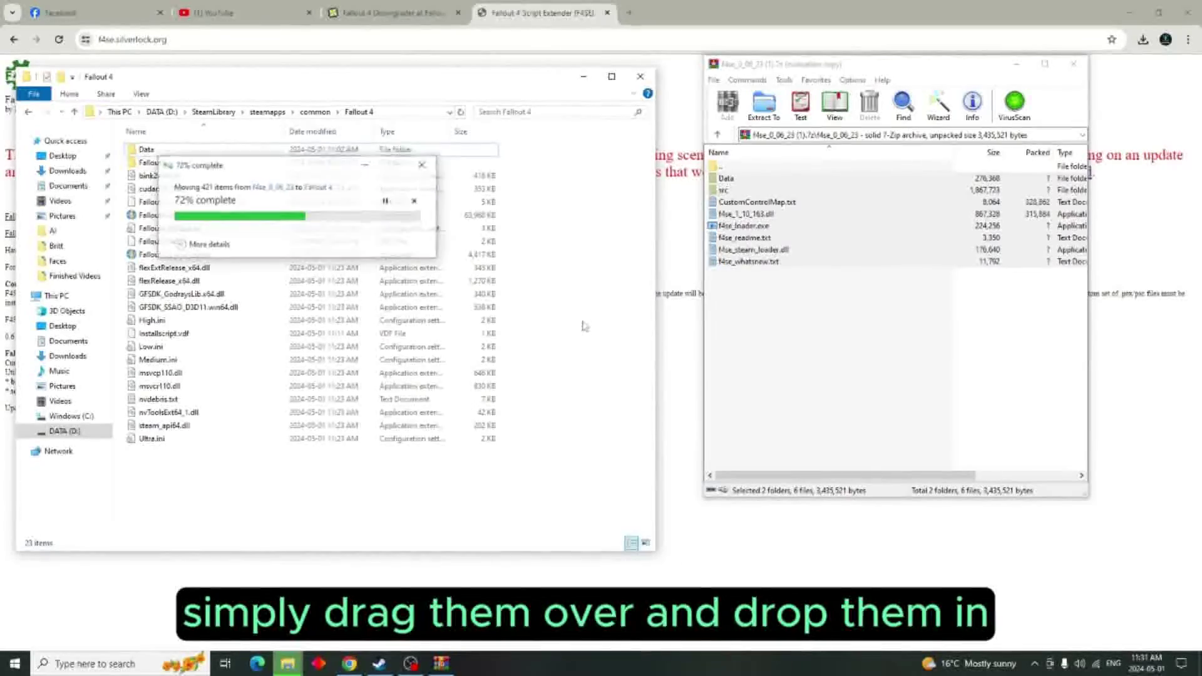
# Close WinRAR and Chrome, then launch Fallout 4 through f4se_loader.exe from the game folder.
pyautogui.click(1074, 65)
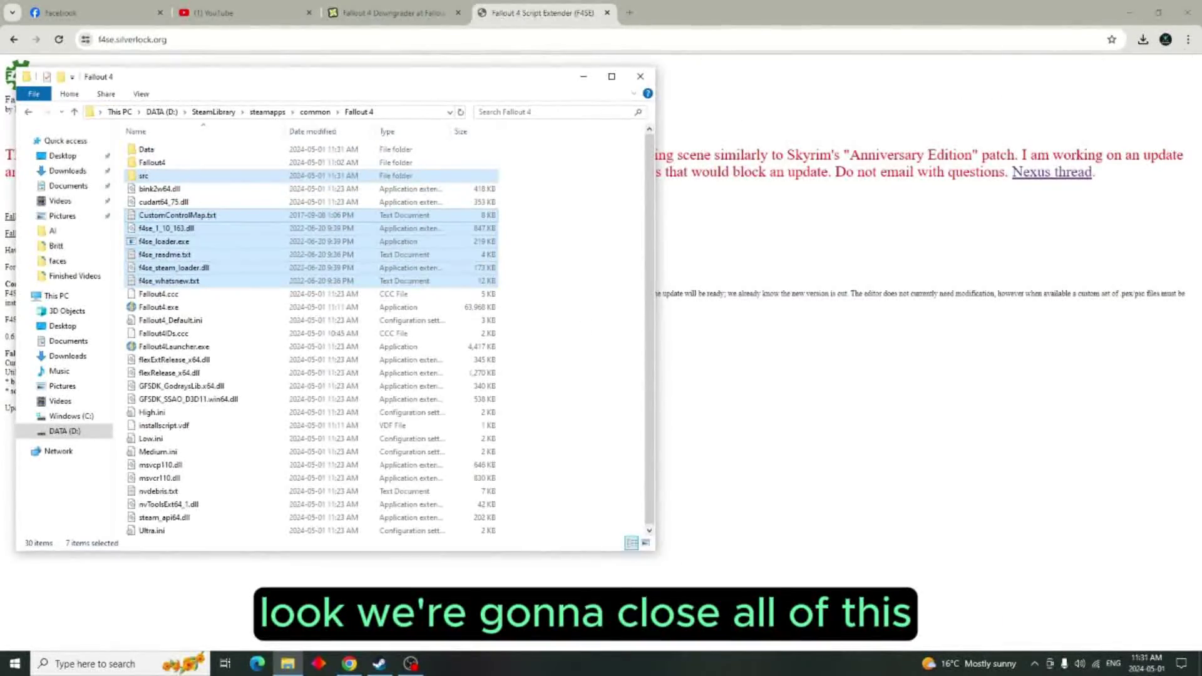
pyautogui.click(1189, 13)
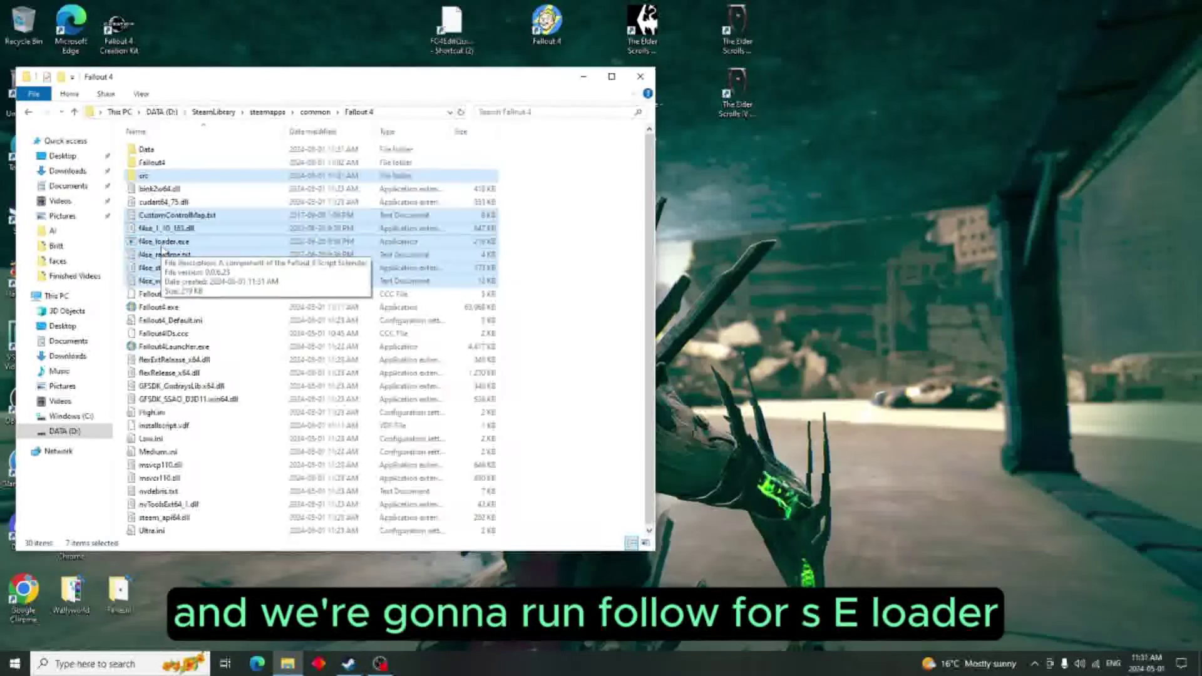
pyautogui.doubleClick(166, 243)
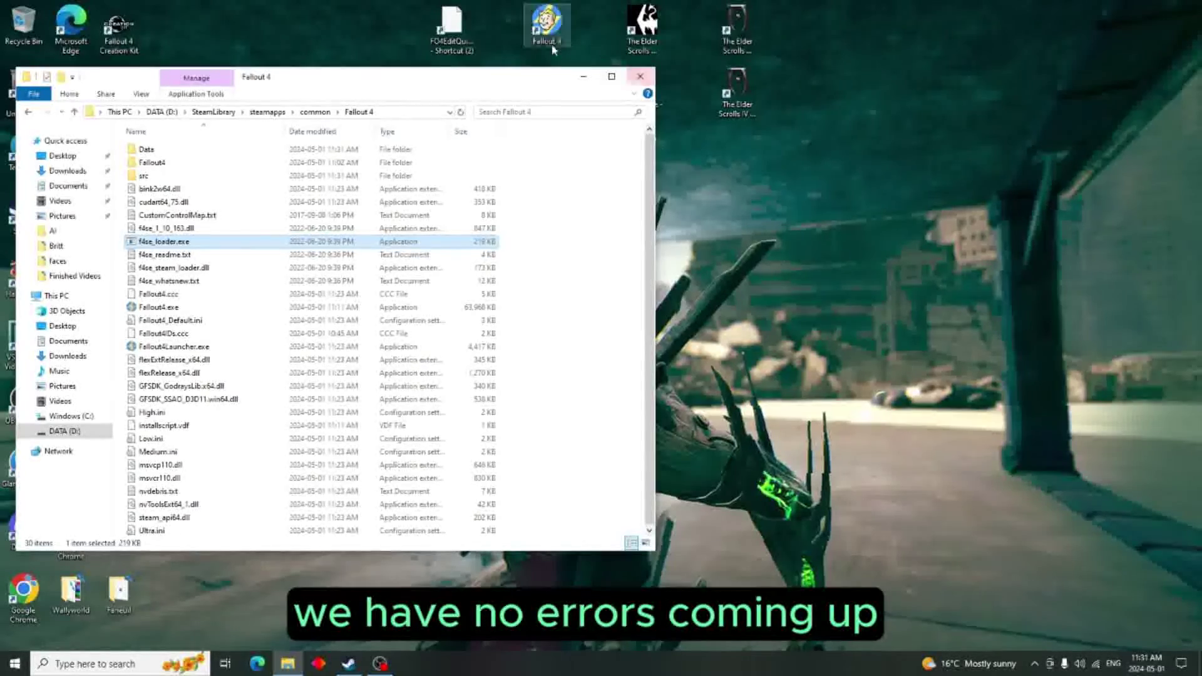
pyautogui.click(587, 77)
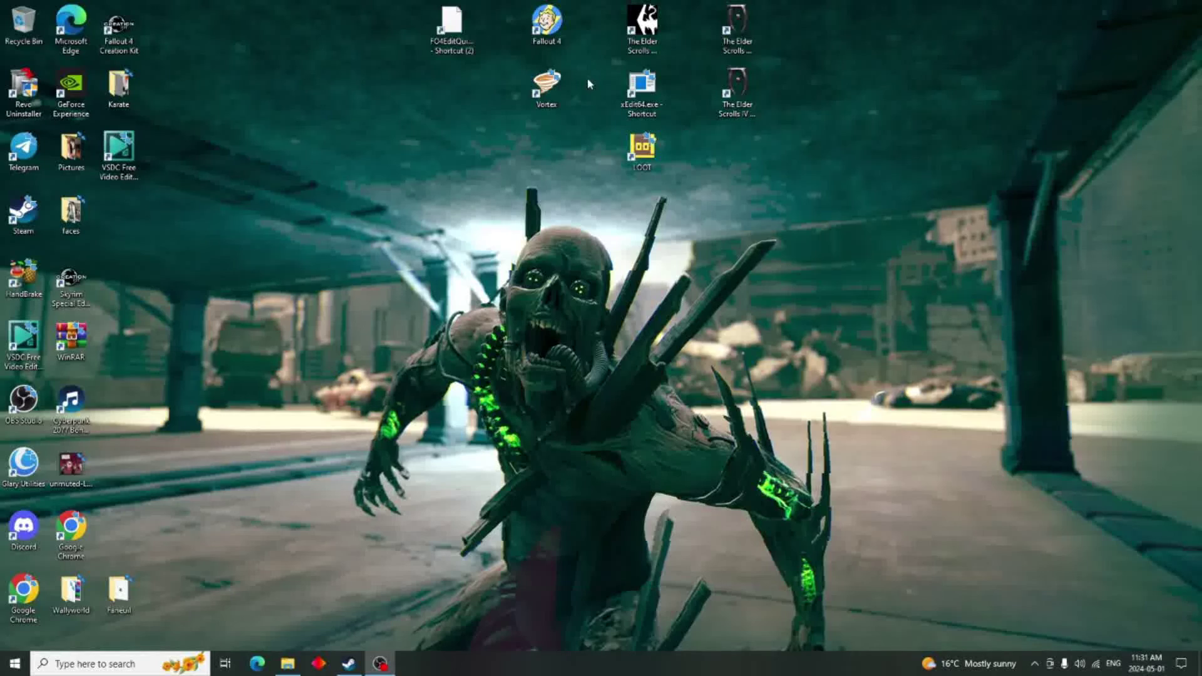